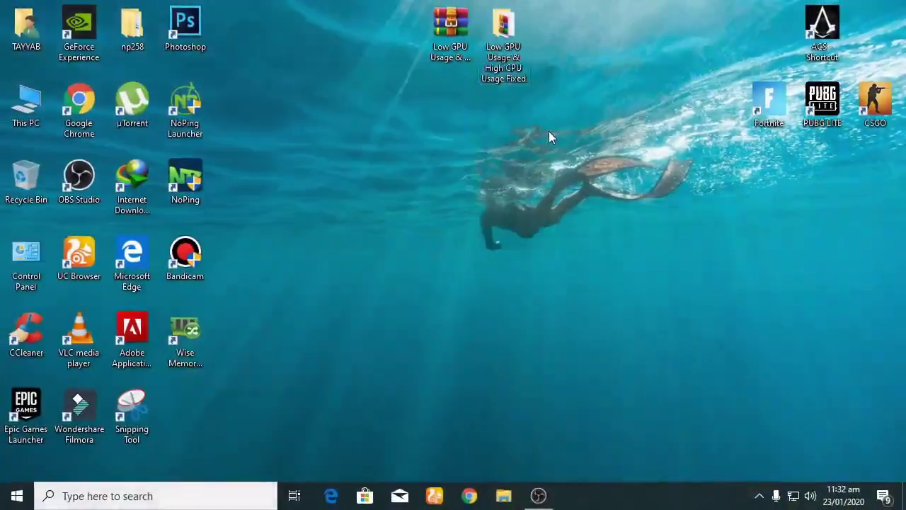
Step: Move the Fortnite, PUBG LITE and CSGO desktop shortcuts together closer to the centre of the desktop and refresh the desktop
{"action": "right_click", "coordinate": [549, 131]}
{"action": "left_click", "coordinate": [604, 173]}
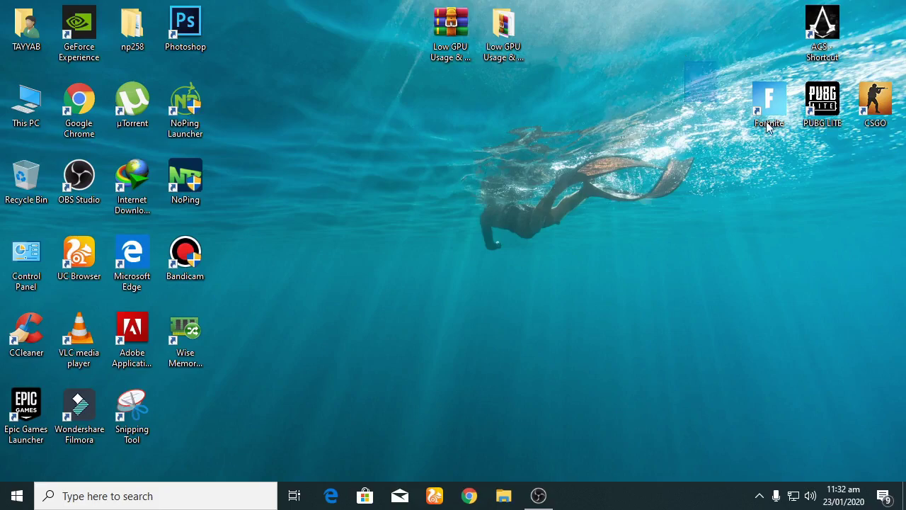
{"action": "left_click_drag", "start_coordinate": [712, 101], "coordinate": [882, 148]}
{"action": "left_click_drag", "start_coordinate": [771, 107], "coordinate": [664, 108]}
{"action": "right_click", "coordinate": [581, 145]}
{"action": "left_click", "coordinate": [603, 186]}
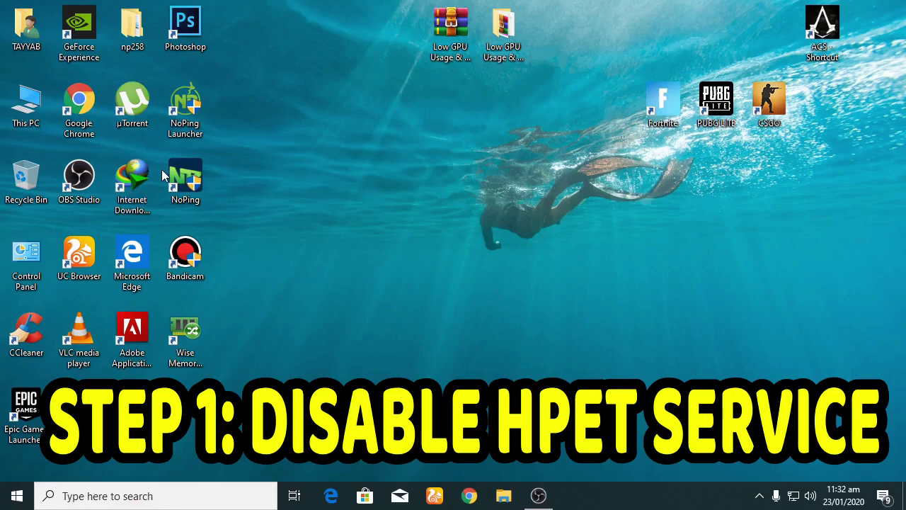
Step: Open Device Manager from the hardware section of this computer's advanced system settings
{"action": "right_click", "coordinate": [20, 113]}
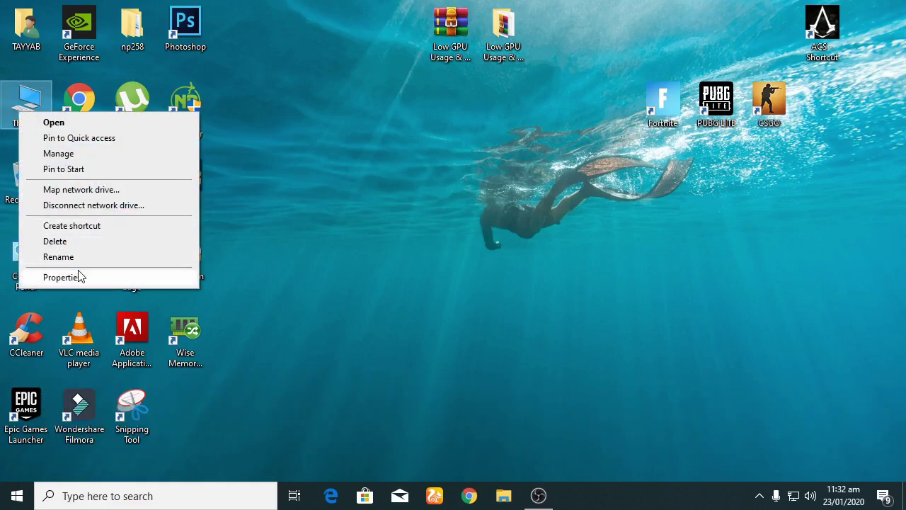
{"action": "left_click", "coordinate": [77, 277]}
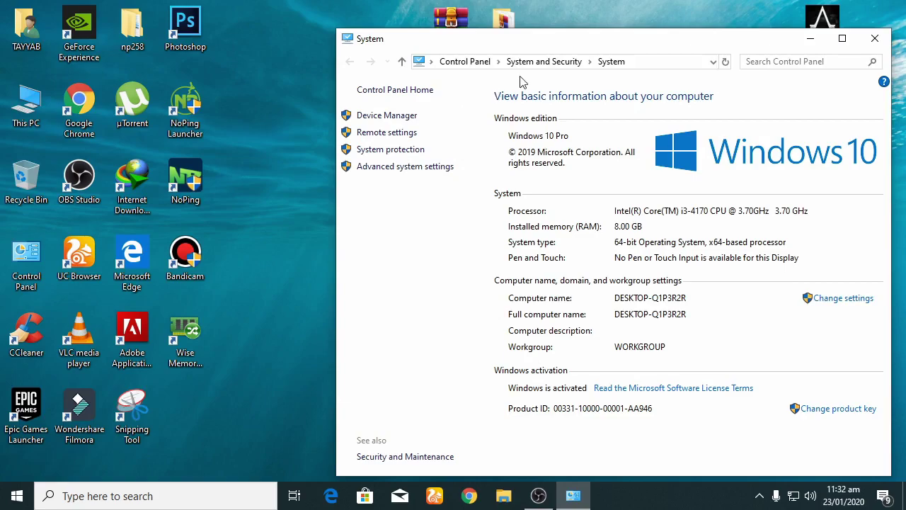
{"action": "left_click_drag", "start_coordinate": [564, 51], "coordinate": [467, 51]}
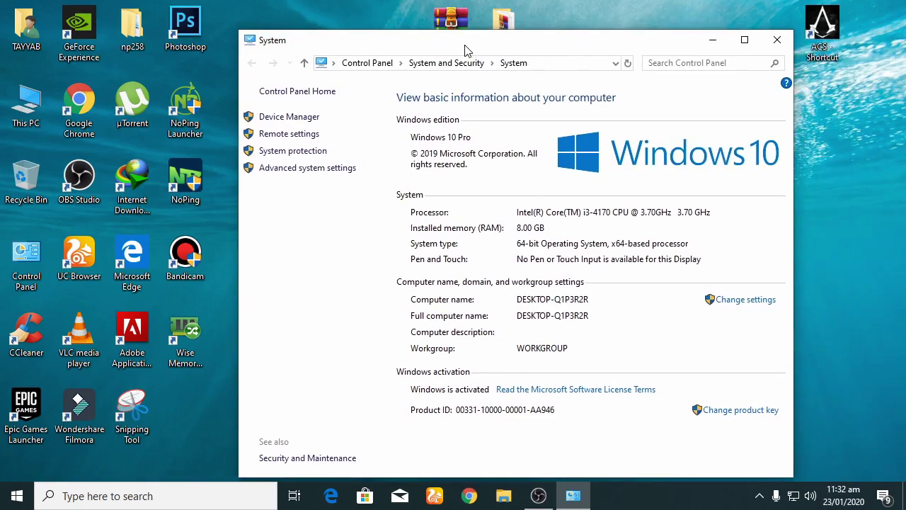
{"action": "left_click", "coordinate": [306, 170]}
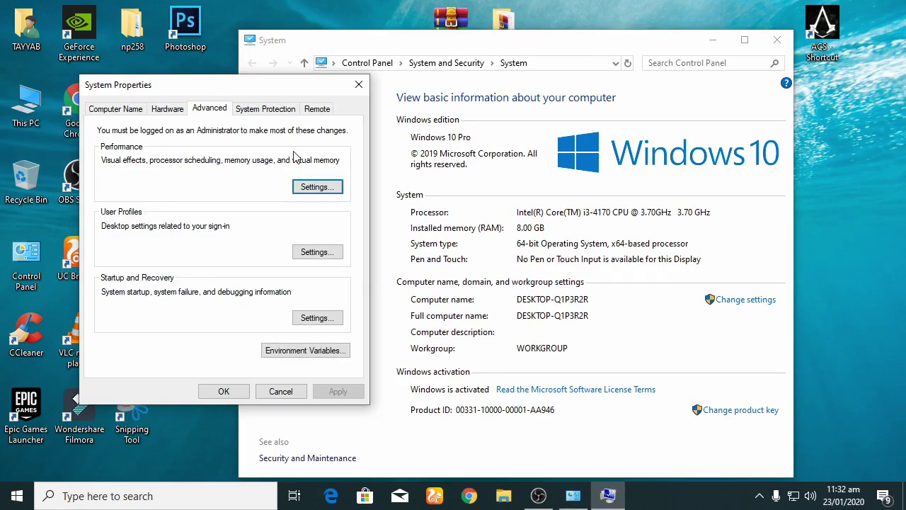
{"action": "left_click", "coordinate": [158, 111]}
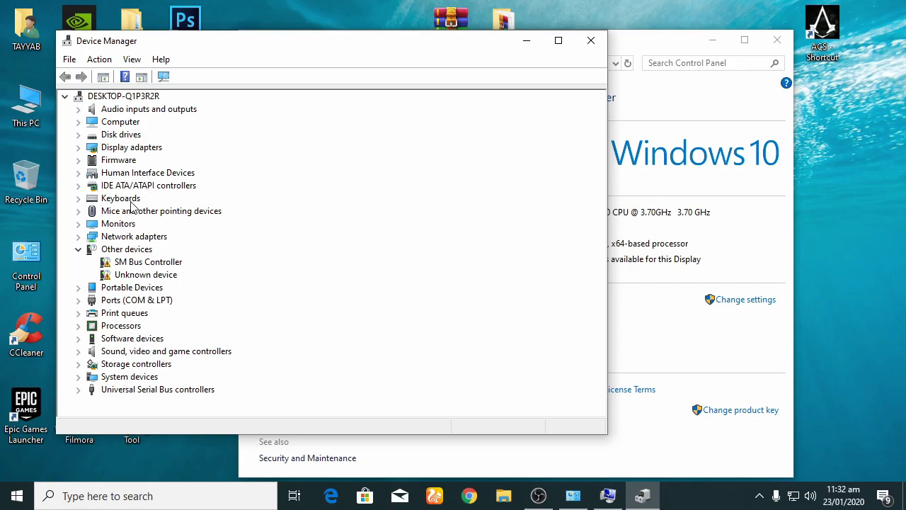
Step: Disable the High precision event timer among the system devices and confirm
{"action": "double_click", "coordinate": [127, 376]}
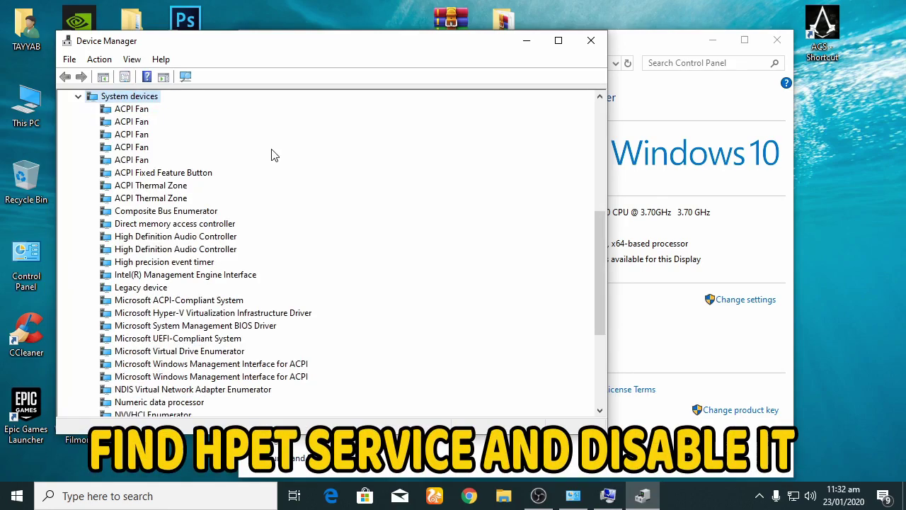
{"action": "scroll", "coordinate": [211, 209], "scroll_direction": "down", "scroll_amount": 2}
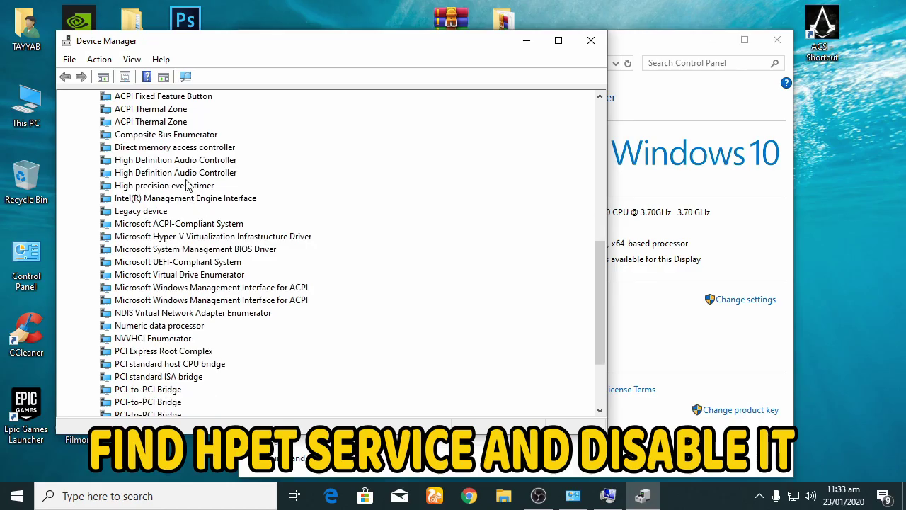
{"action": "left_click", "coordinate": [188, 185]}
{"action": "right_click", "coordinate": [195, 188]}
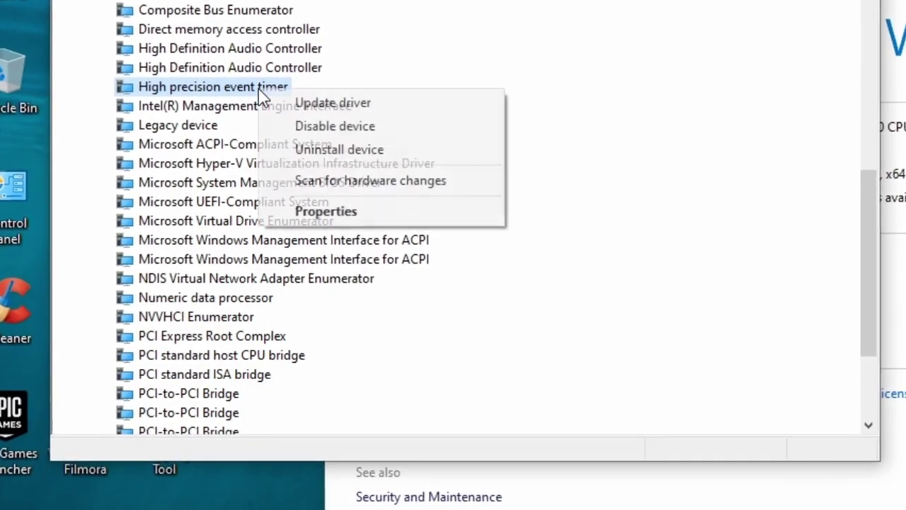
{"action": "left_click", "coordinate": [304, 126]}
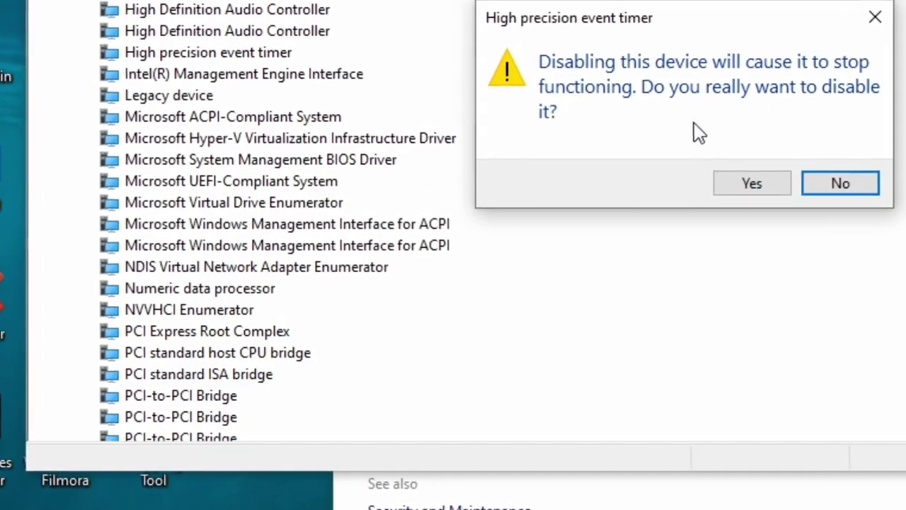
{"action": "left_click", "coordinate": [754, 183]}
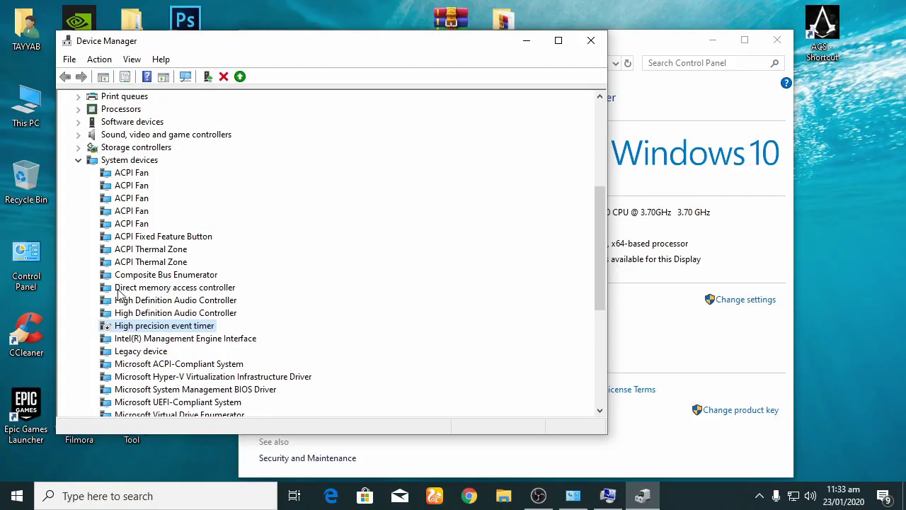
{"action": "scroll", "coordinate": [118, 293], "scroll_direction": "down", "scroll_amount": 1}
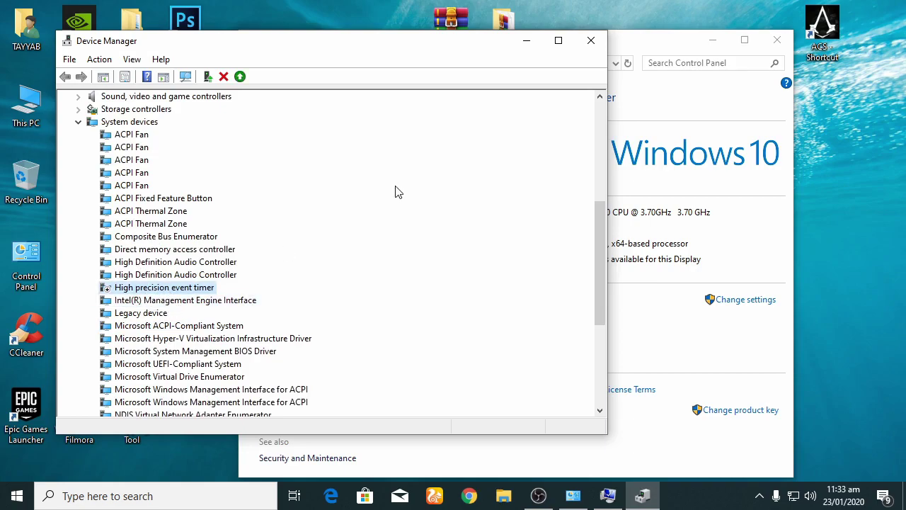
Step: Close Device Manager, System Properties and the System window
{"action": "left_click", "coordinate": [590, 41]}
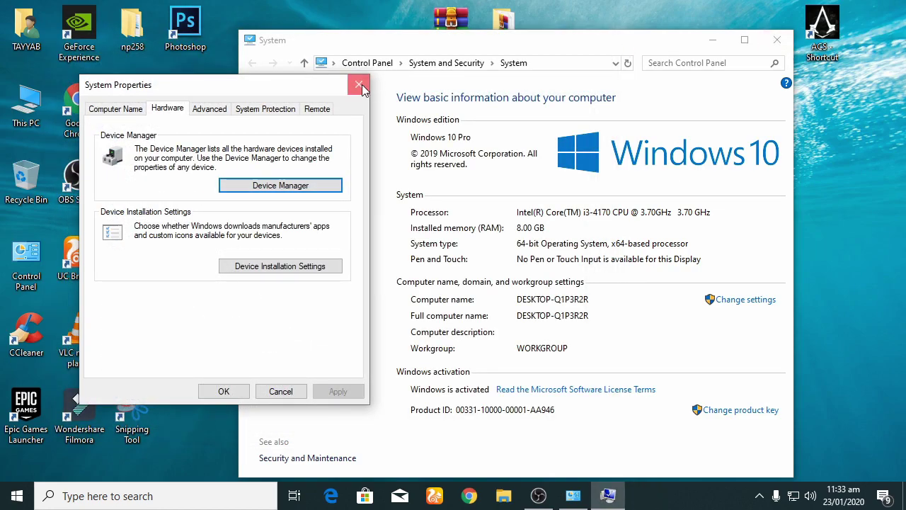
{"action": "left_click", "coordinate": [360, 86]}
{"action": "left_click", "coordinate": [777, 40]}
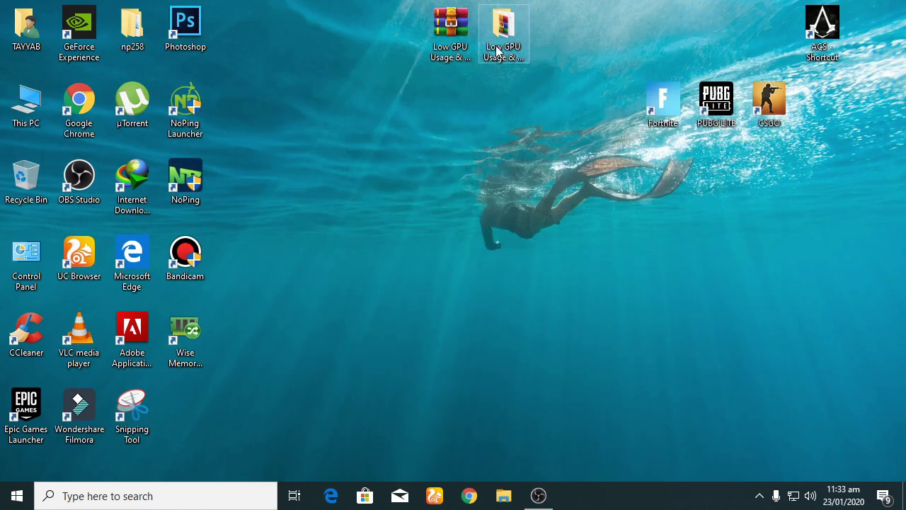
Step: Move the Low GPU Usage & High CPU Usage Fixed archive lower on the desktop and extract it, replacing all existing files
{"action": "right_click", "coordinate": [457, 39]}
{"action": "left_click", "coordinate": [378, 112]}
{"action": "left_click_drag", "start_coordinate": [451, 28], "coordinate": [451, 103]}
{"action": "right_click", "coordinate": [459, 118]}
{"action": "mouse_move", "coordinate": [479, 145]}
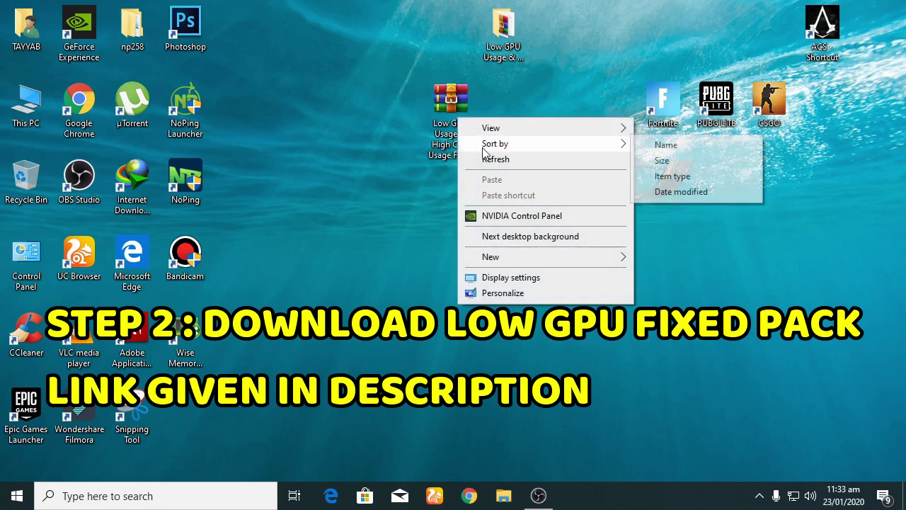
{"action": "right_click", "coordinate": [464, 110]}
{"action": "left_click", "coordinate": [513, 165]}
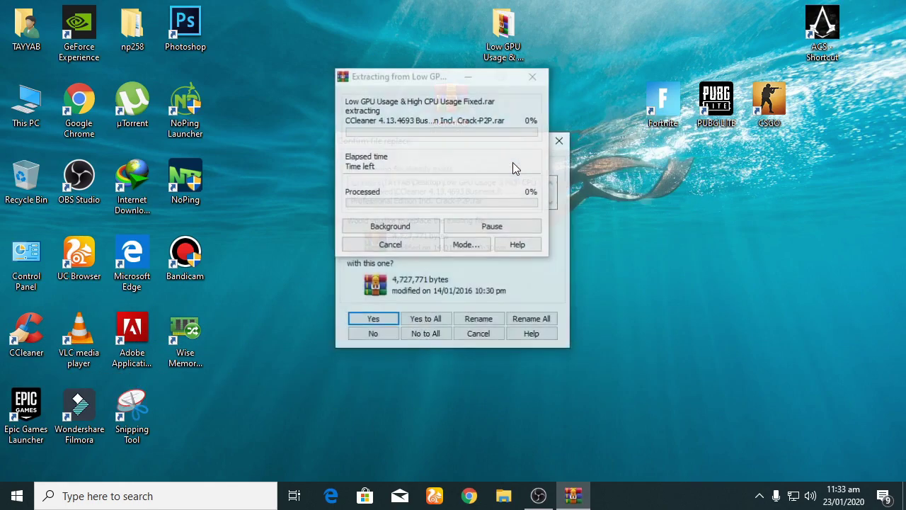
{"action": "left_click", "coordinate": [429, 319]}
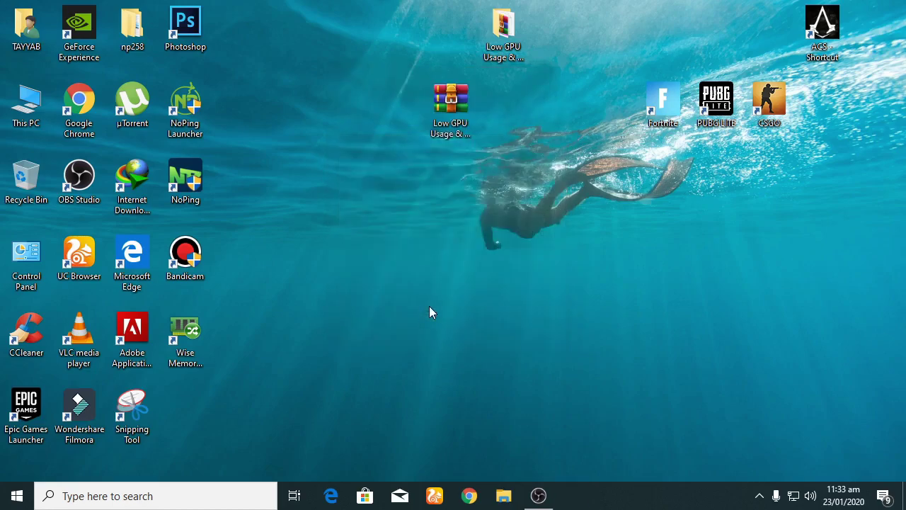
Step: Open the Low GPU Usage & High CPU Usage Fixed folder and extract the Park Control archive there
{"action": "double_click", "coordinate": [513, 39]}
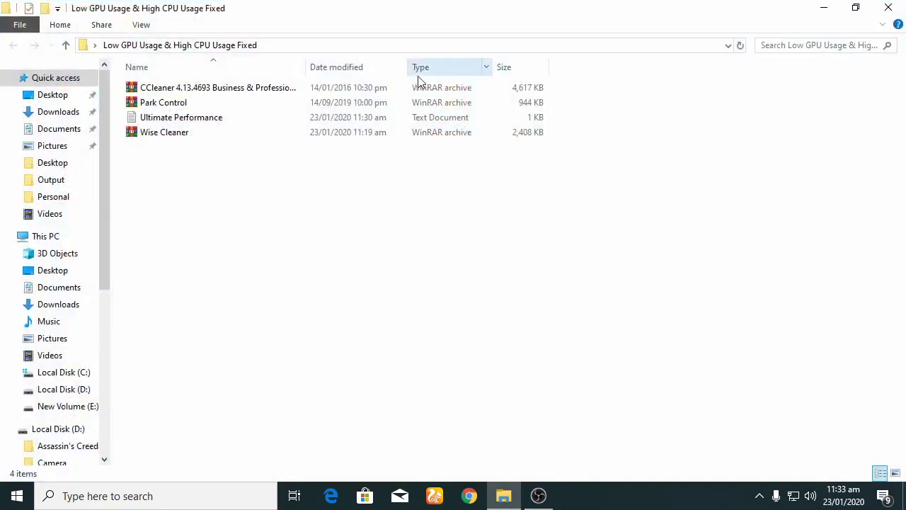
{"action": "right_click", "coordinate": [159, 184]}
{"action": "right_click", "coordinate": [211, 238]}
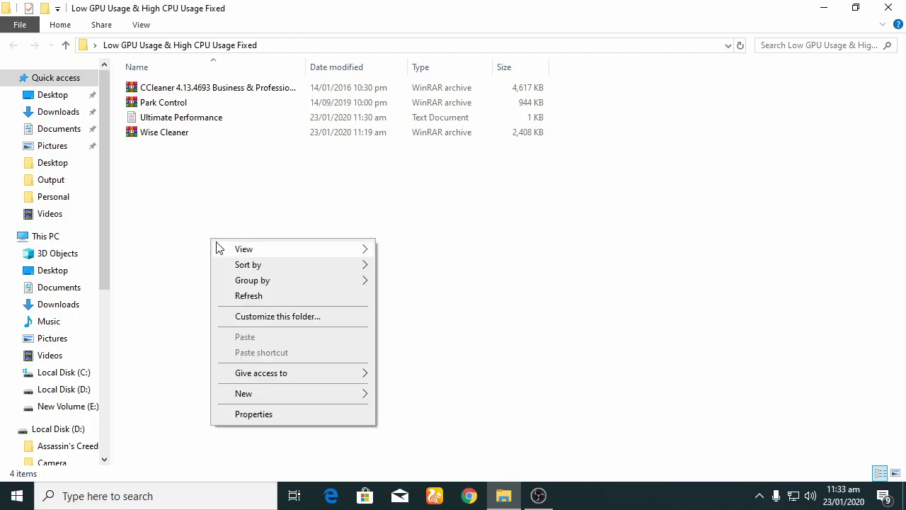
{"action": "left_click", "coordinate": [259, 296]}
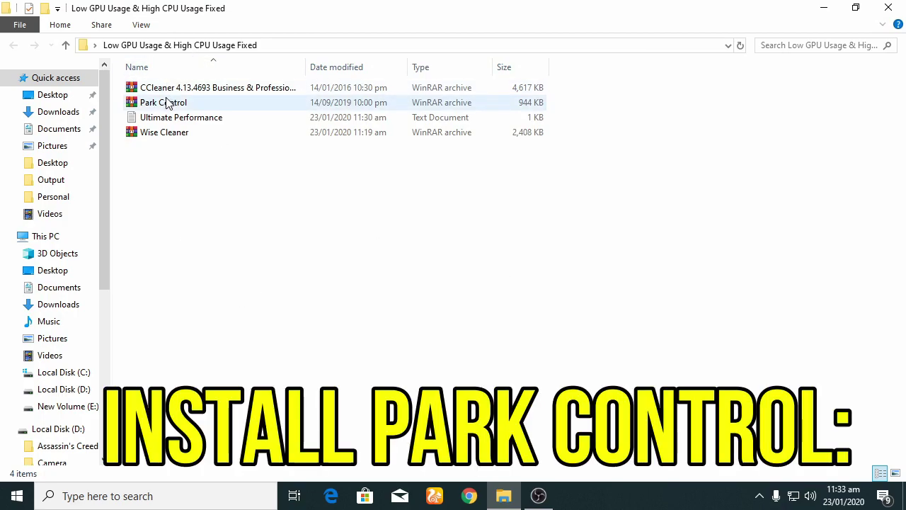
{"action": "right_click", "coordinate": [168, 101]}
{"action": "left_click", "coordinate": [228, 156]}
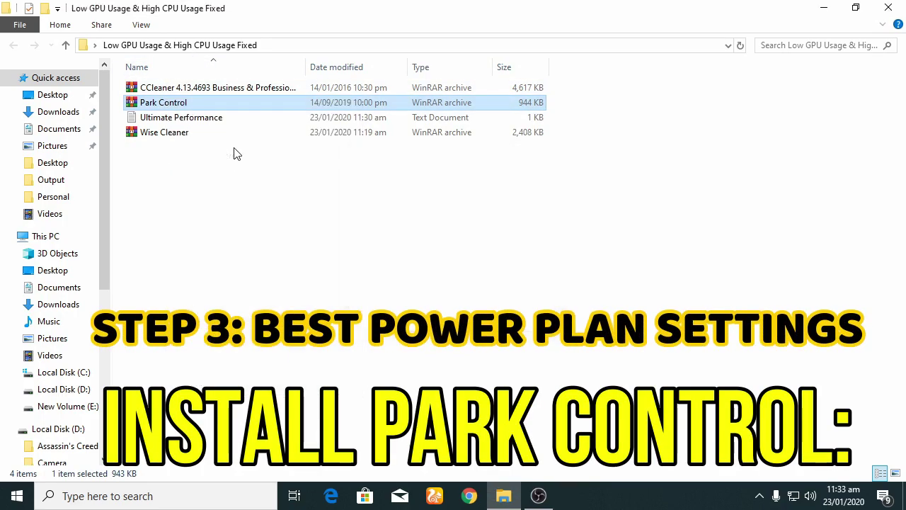
Step: Run parkcontrolsetup64, accept the license agreement and install ParkControl in C:\Program Files\ParkControl\
{"action": "left_click", "coordinate": [166, 149]}
{"action": "right_click", "coordinate": [165, 139]}
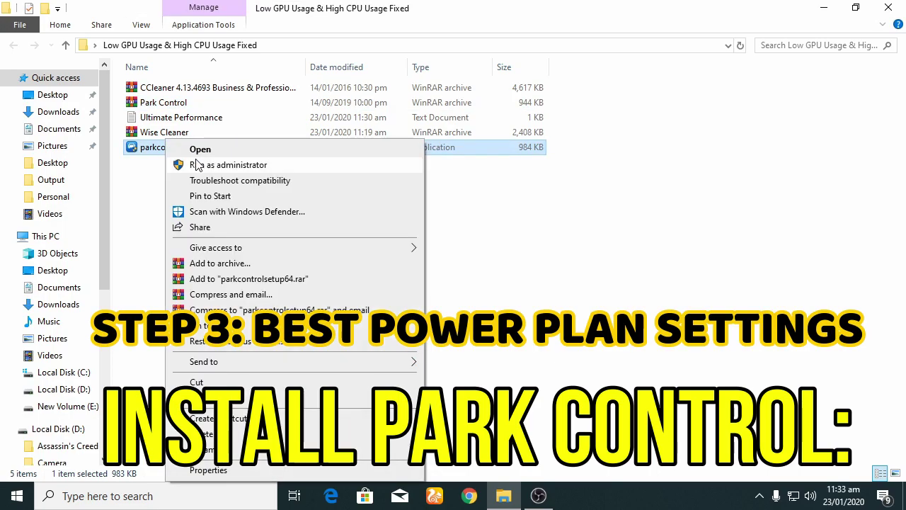
{"action": "left_click", "coordinate": [188, 147]}
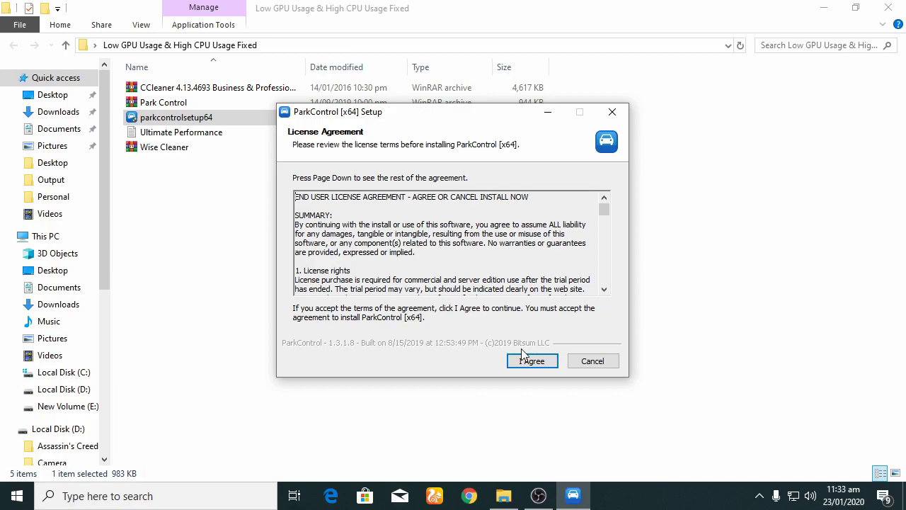
{"action": "left_click", "coordinate": [532, 361]}
{"action": "left_click", "coordinate": [532, 361]}
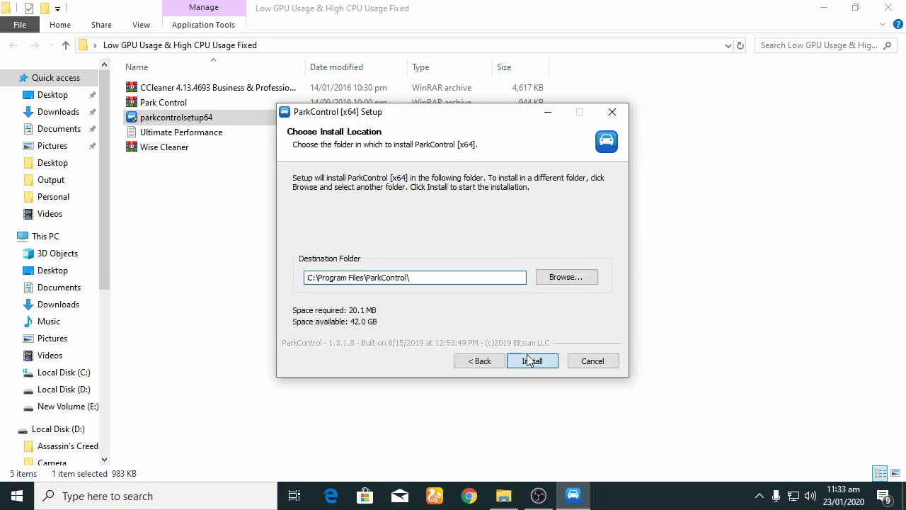
{"action": "left_click", "coordinate": [532, 361]}
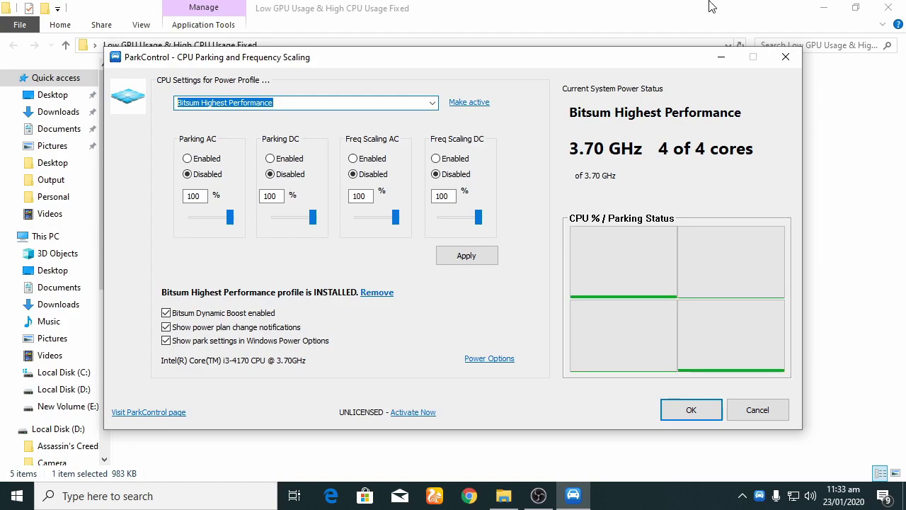
Step: Minimize the folder window, reposition the ParkControl window and choose the Bitsum Highest Performance power profile
{"action": "left_click", "coordinate": [824, 8]}
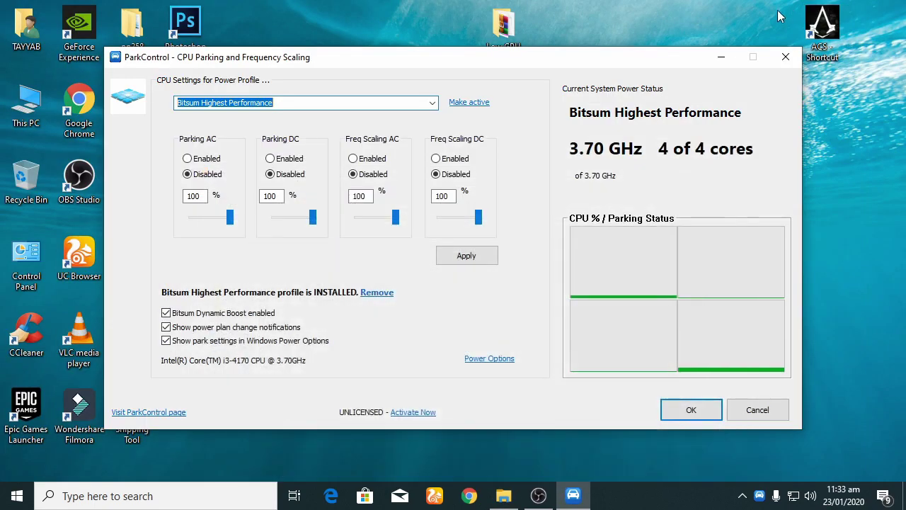
{"action": "left_click_drag", "start_coordinate": [505, 62], "coordinate": [564, 58]}
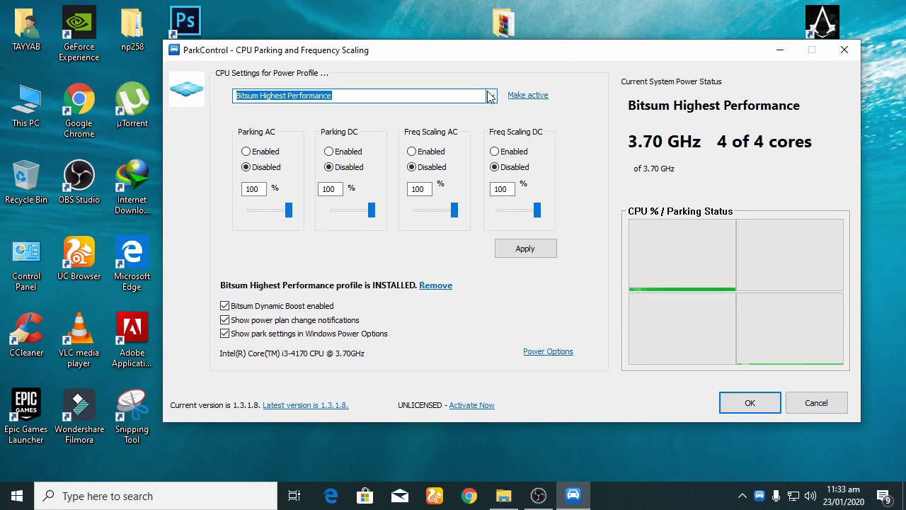
{"action": "left_click", "coordinate": [280, 96]}
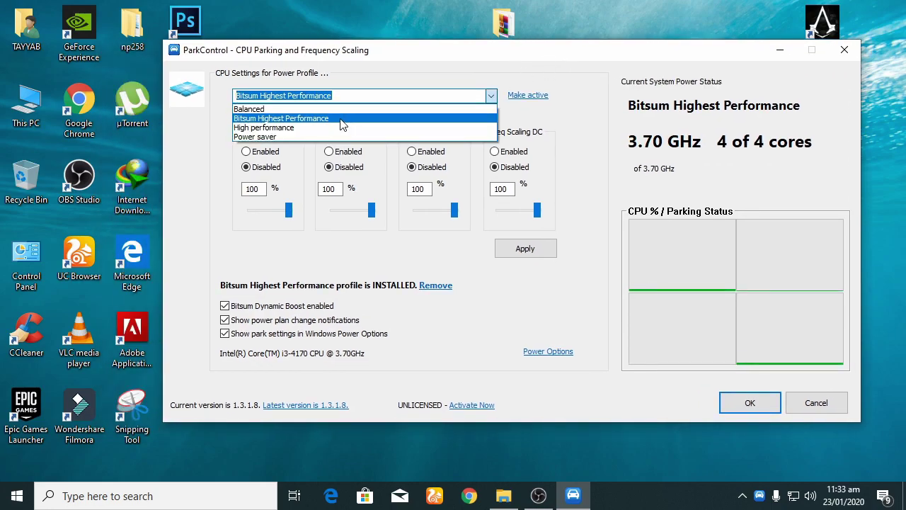
{"action": "left_click", "coordinate": [312, 118]}
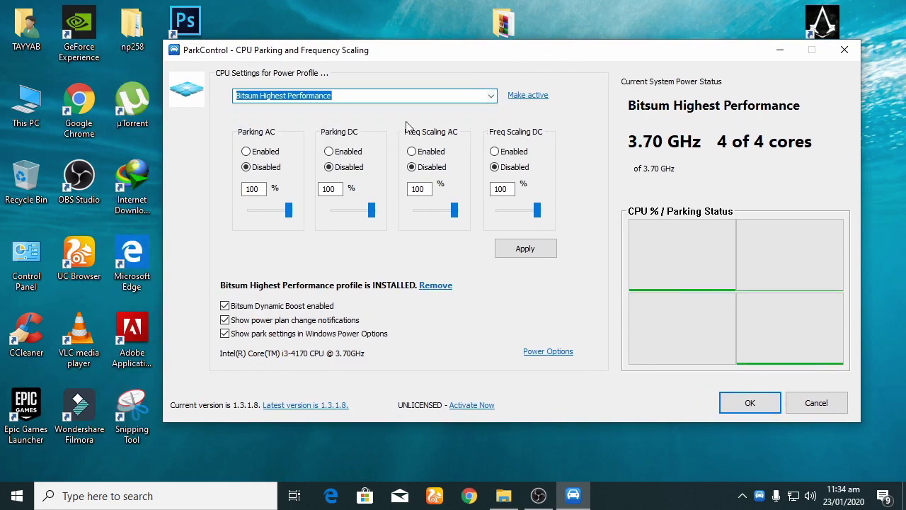
{"action": "left_click", "coordinate": [491, 100]}
{"action": "left_click", "coordinate": [344, 118]}
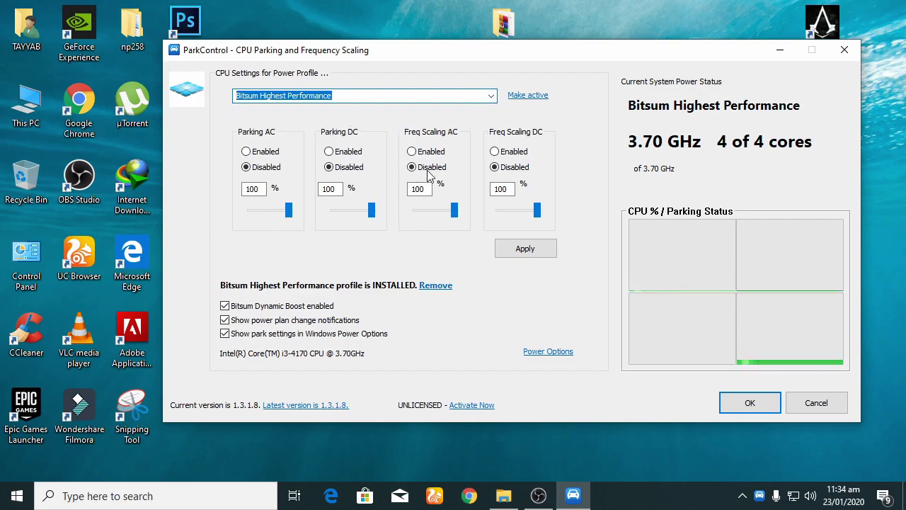
Step: Turn off Bitsum Dynamic Boost, power plan change notifications and park settings in Windows Power Options
{"action": "left_click", "coordinate": [225, 306]}
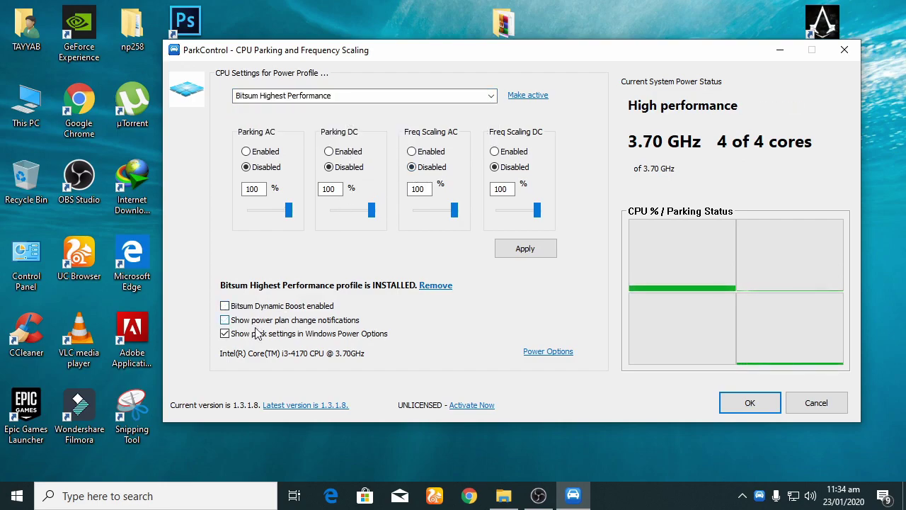
{"action": "left_click", "coordinate": [256, 334]}
{"action": "left_click", "coordinate": [226, 320]}
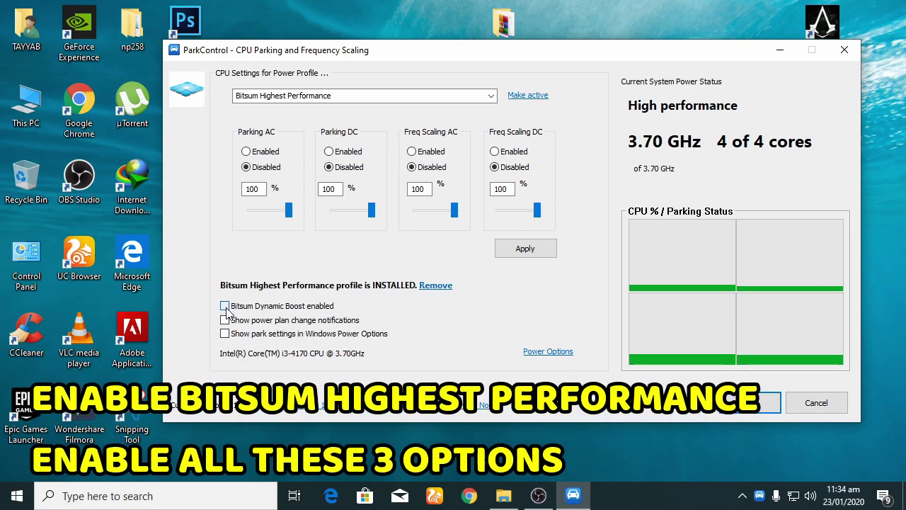
Step: Enable Bitsum Dynamic Boost, power plan change notifications and park settings in Windows Power Options
{"action": "left_click", "coordinate": [225, 306]}
{"action": "left_click", "coordinate": [541, 284]}
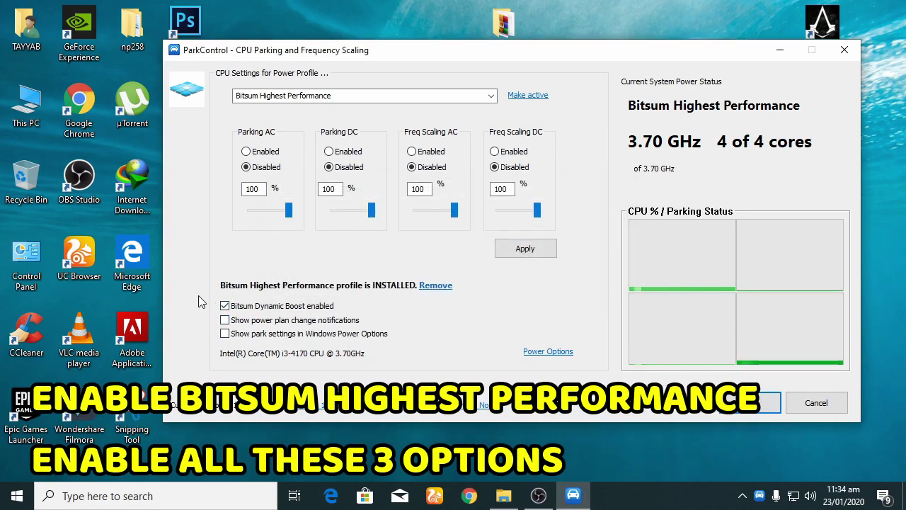
{"action": "left_click", "coordinate": [224, 320]}
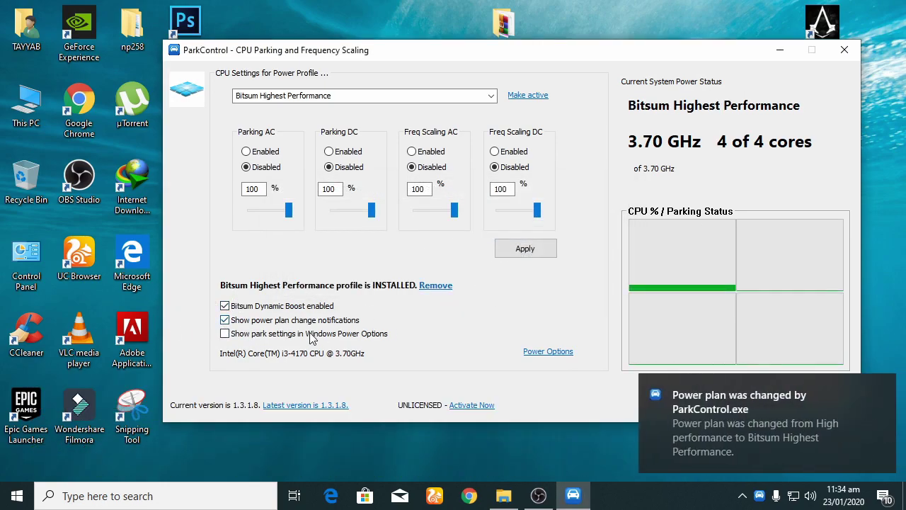
{"action": "left_click", "coordinate": [225, 334]}
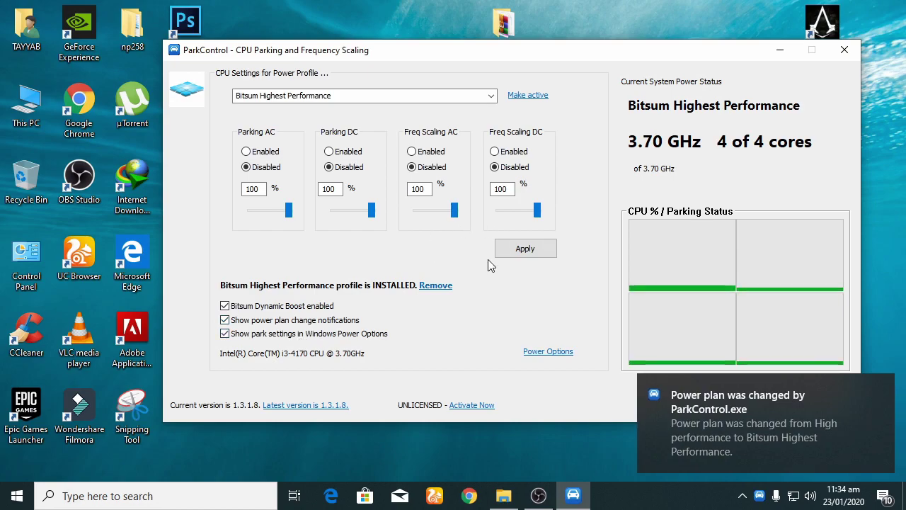
Step: Apply the ParkControl settings and close its window with the changes confirmed
{"action": "left_click", "coordinate": [528, 250]}
{"action": "left_click", "coordinate": [575, 262]}
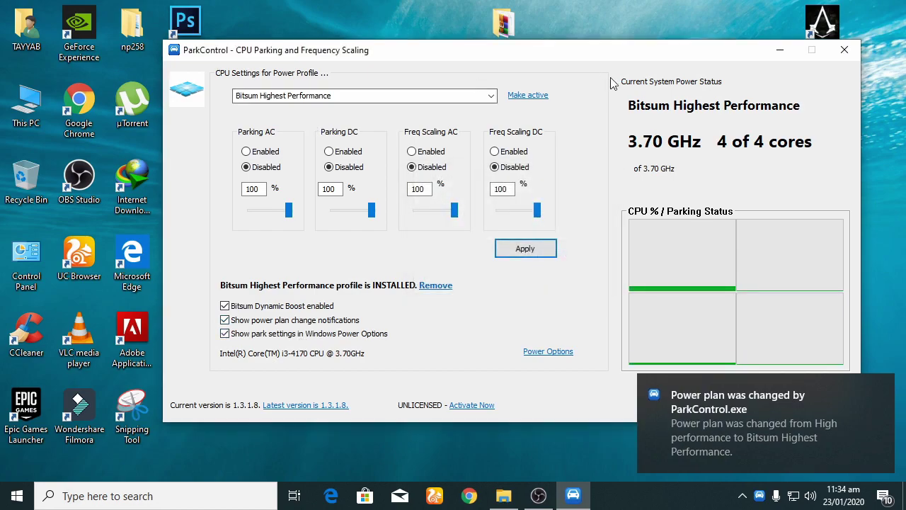
{"action": "left_click_drag", "start_coordinate": [580, 55], "coordinate": [480, 45]}
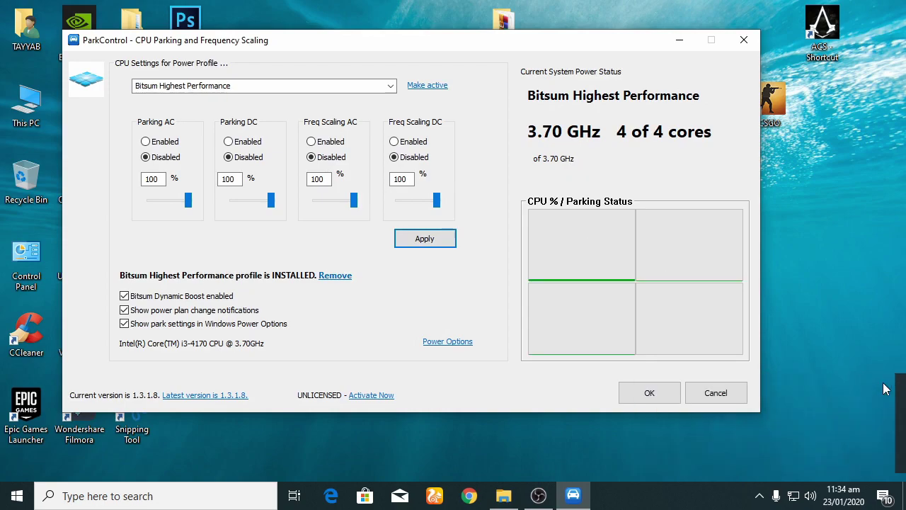
{"action": "left_click", "coordinate": [650, 394]}
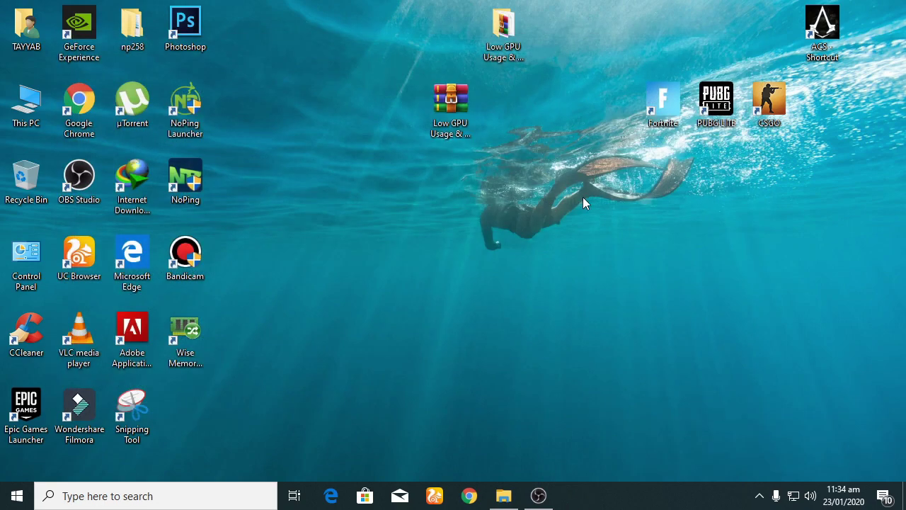
Step: Bring back the Low GPU Usage & High CPU Usage Fixed folder and open Command Prompt as administrator
{"action": "left_click", "coordinate": [503, 495]}
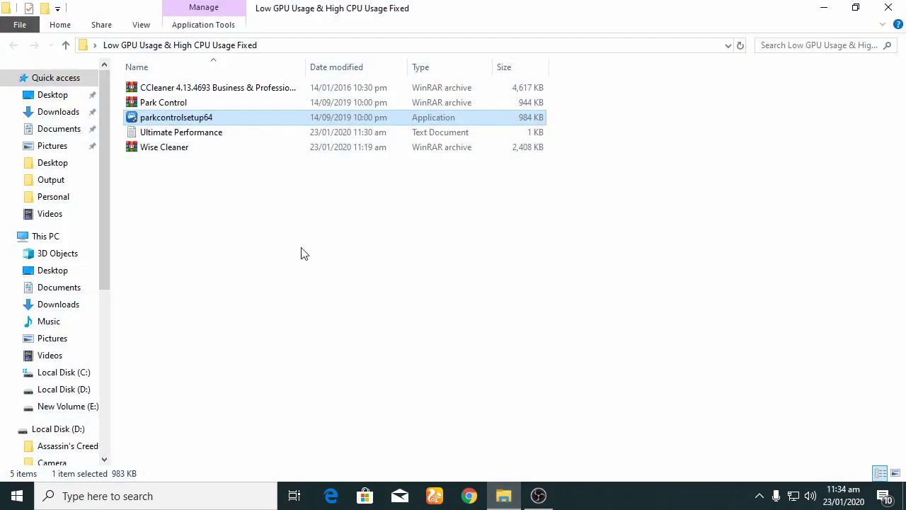
{"action": "left_click", "coordinate": [221, 134]}
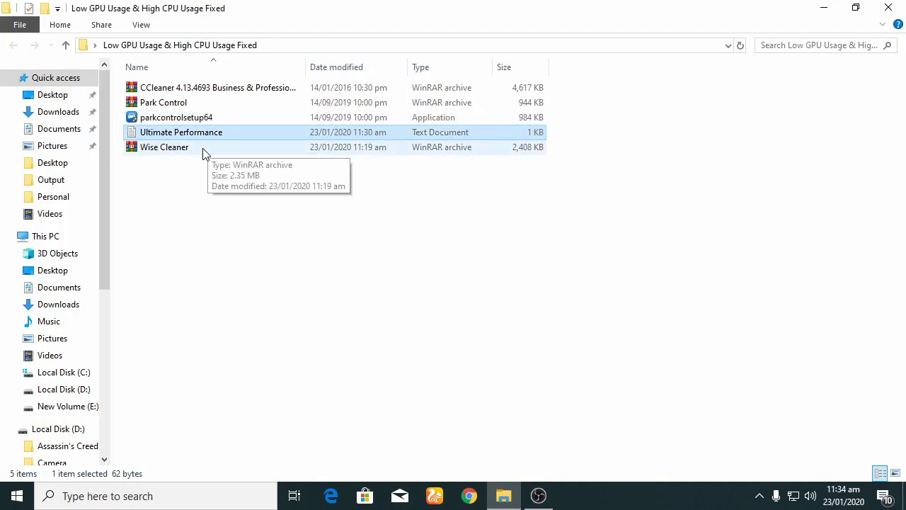
{"action": "left_click", "coordinate": [208, 500]}
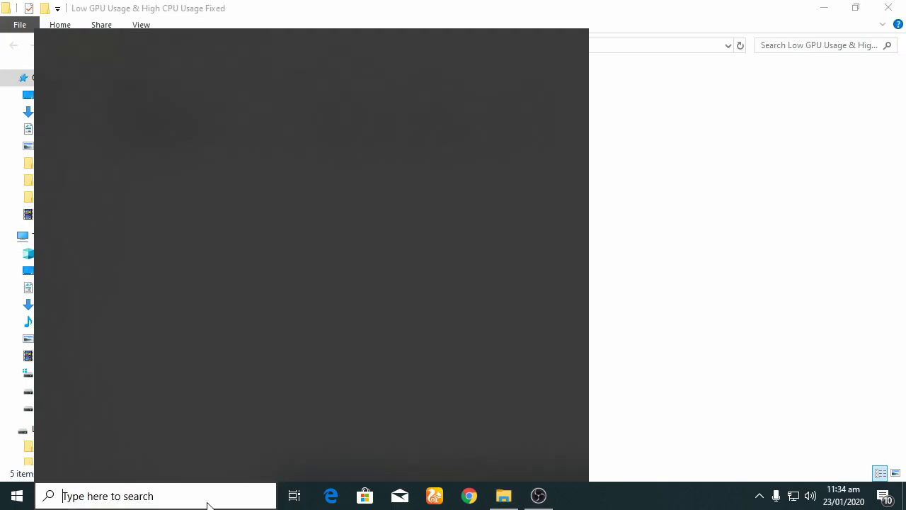
{"action": "key", "text": "super+r"}
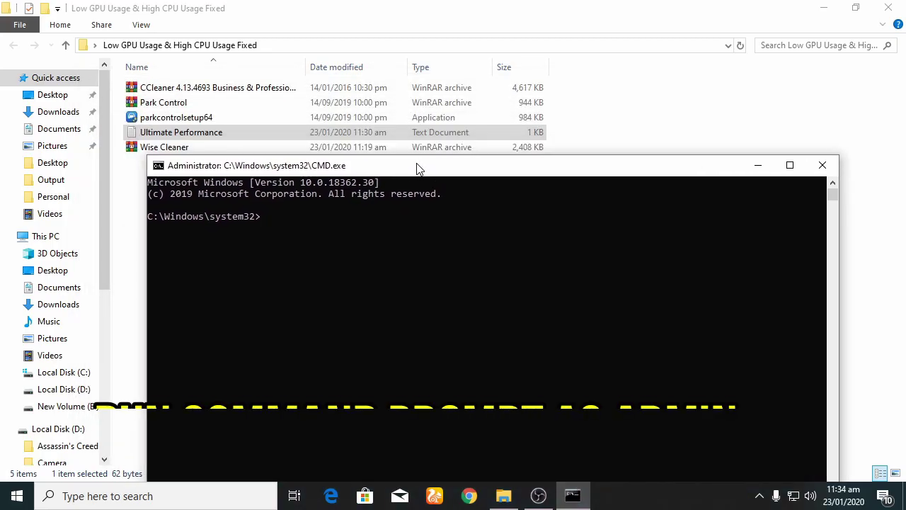
Step: Open the Ultimate Performance text document from the folder and copy its whole powercfg command
{"action": "left_click", "coordinate": [130, 174]}
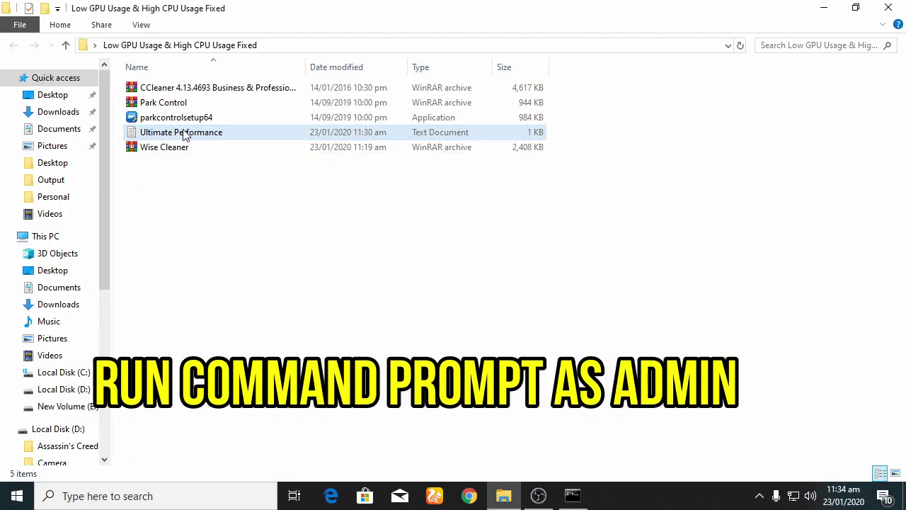
{"action": "double_click", "coordinate": [187, 133]}
{"action": "left_click_drag", "start_coordinate": [600, 251], "coordinate": [239, 246]}
{"action": "right_click", "coordinate": [270, 246]}
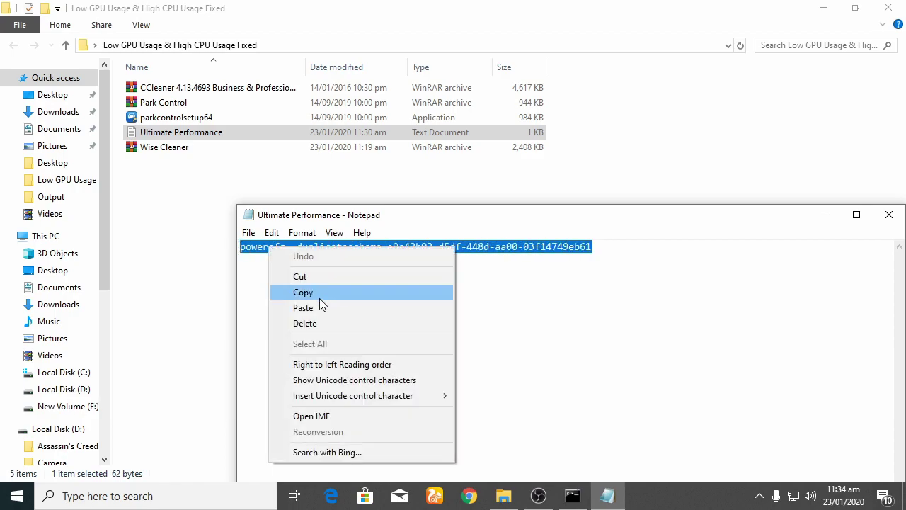
{"action": "left_click", "coordinate": [296, 291]}
Step: Switch to Command Prompt and run the copied command powercfg -duplicatescheme e9a42b02-d5df-448d-aa00-03f14749eb61
{"action": "left_click", "coordinate": [573, 495]}
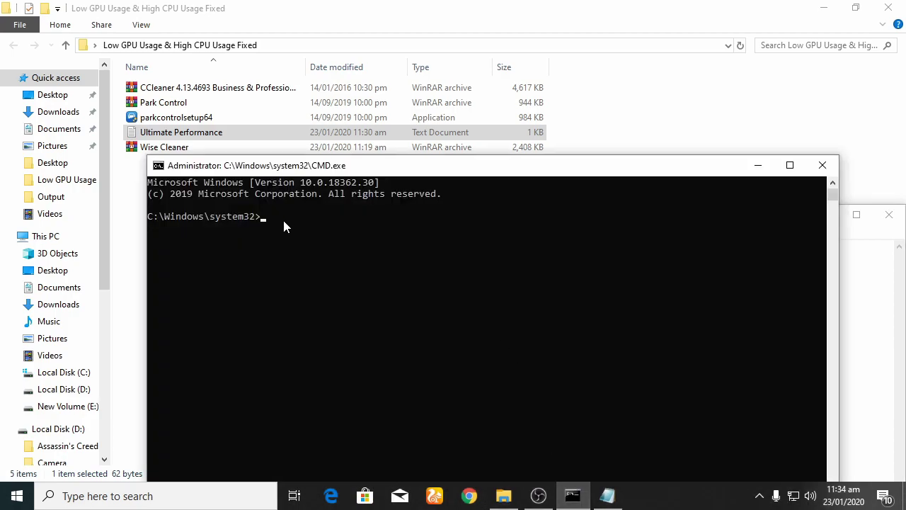
{"action": "left_click", "coordinate": [278, 221]}
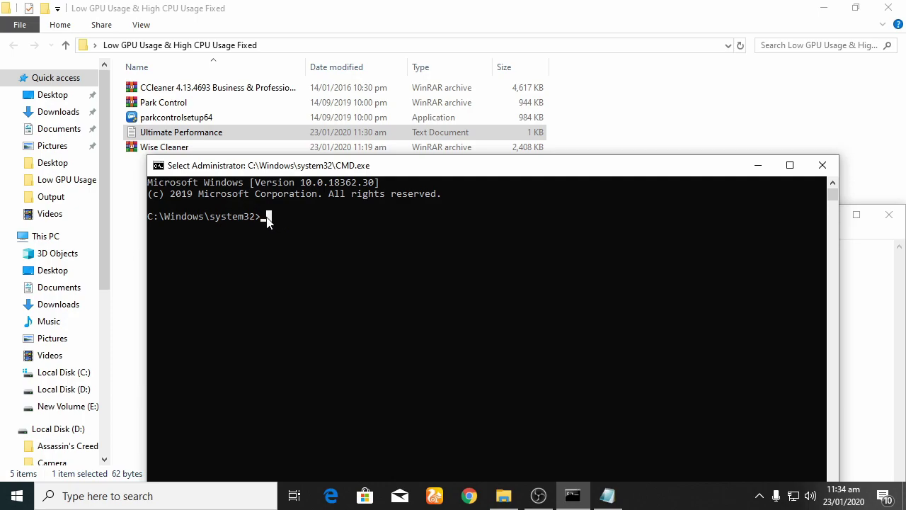
{"action": "key", "text": "Escape"}
{"action": "right_click", "coordinate": [340, 223]}
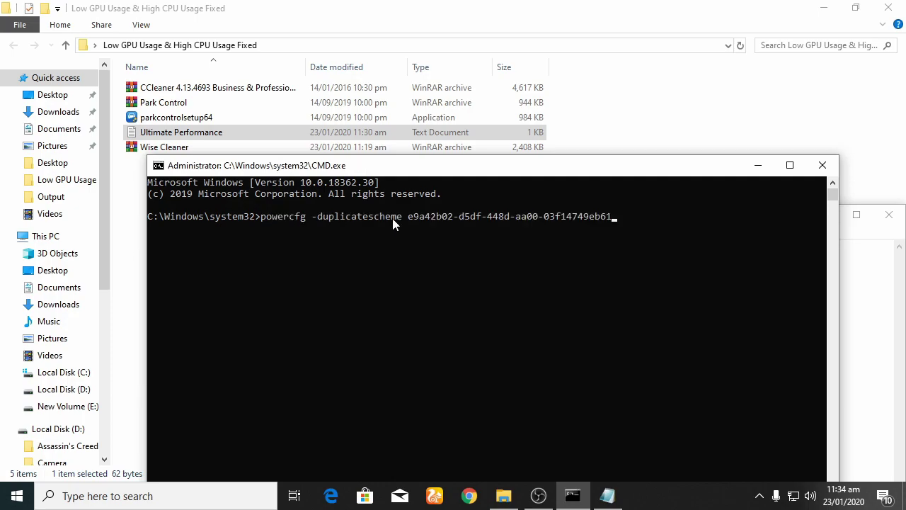
{"action": "key", "text": "Return"}
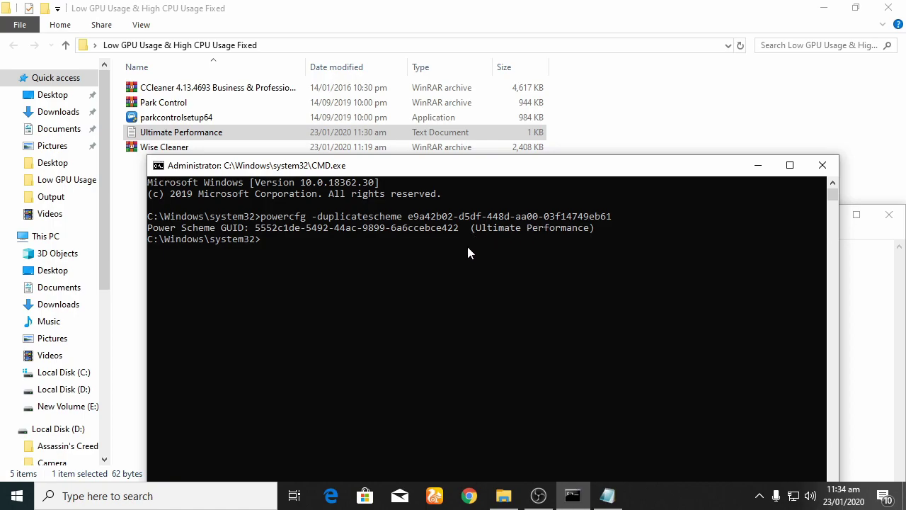
Step: Highlight the power scheme output line, clear the highlight, and close the Command Prompt, Notepad and folder windows
{"action": "left_click_drag", "start_coordinate": [147, 223], "coordinate": [618, 231]}
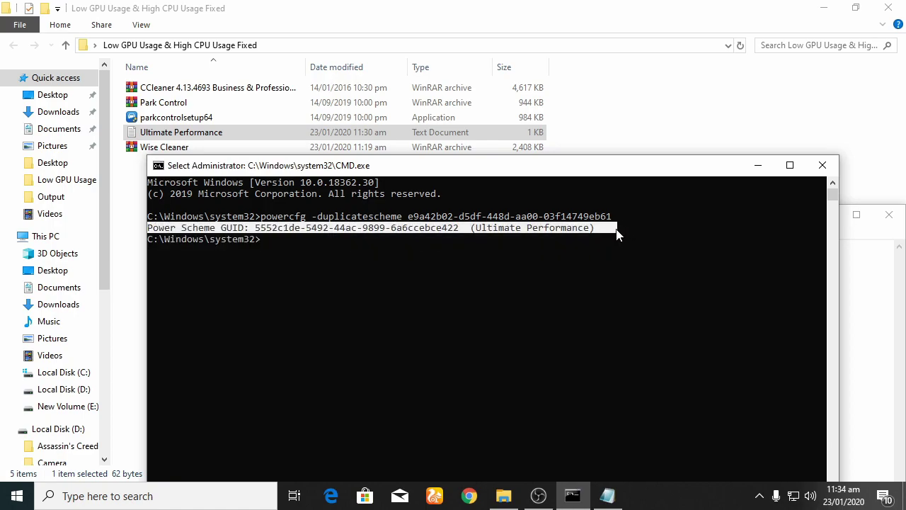
{"action": "left_click", "coordinate": [615, 264]}
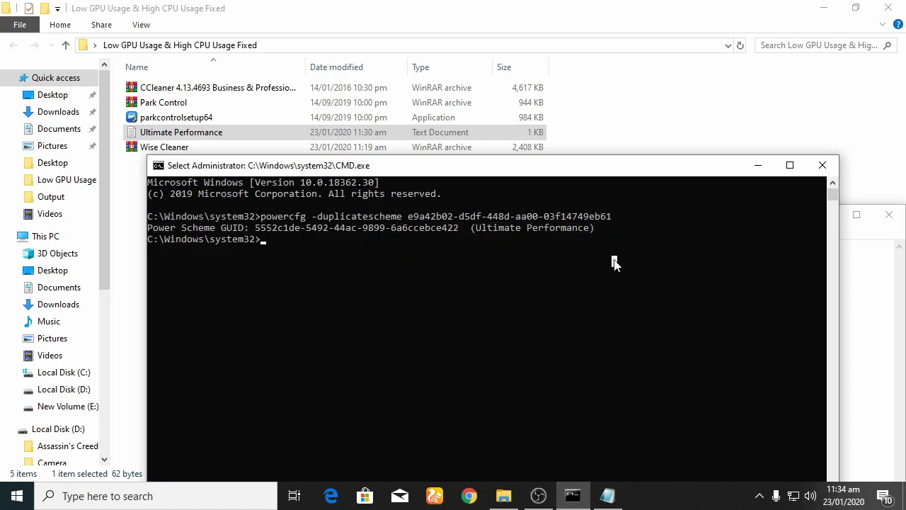
{"action": "left_click", "coordinate": [822, 165]}
{"action": "left_click", "coordinate": [889, 218]}
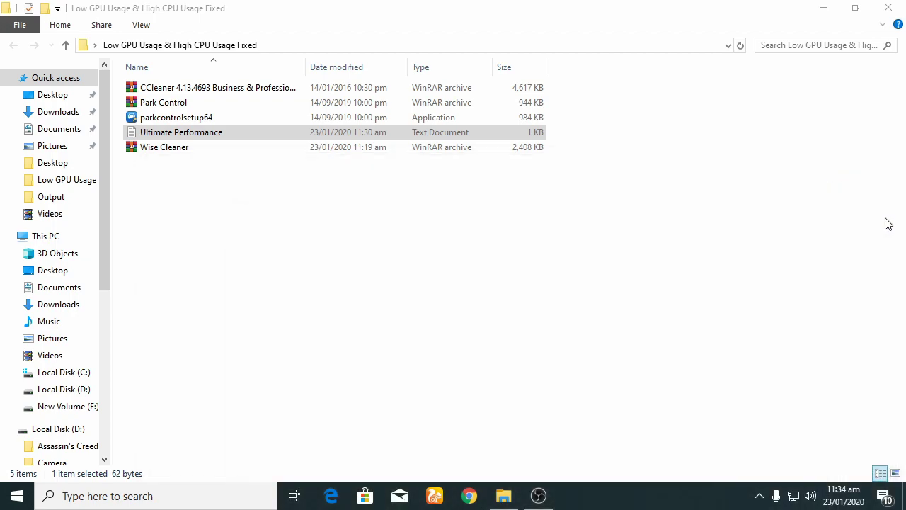
{"action": "left_click", "coordinate": [889, 7]}
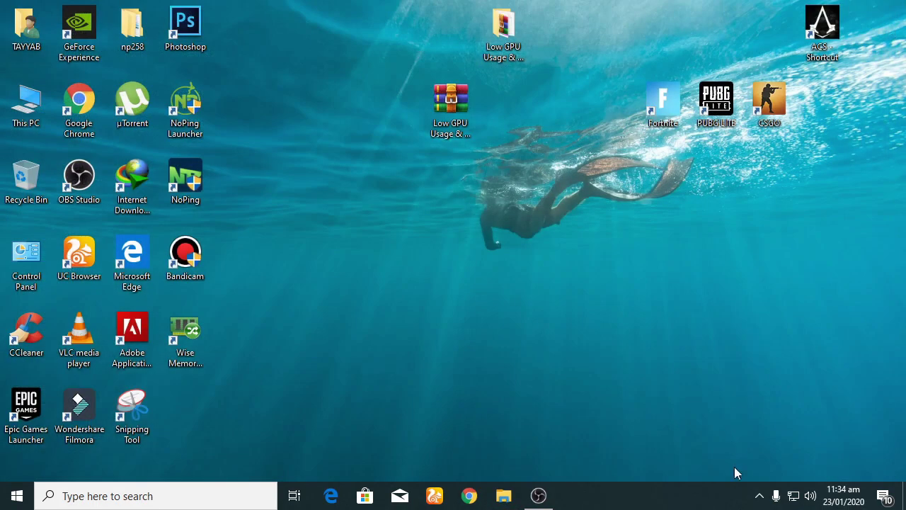
{"action": "left_click", "coordinate": [760, 497]}
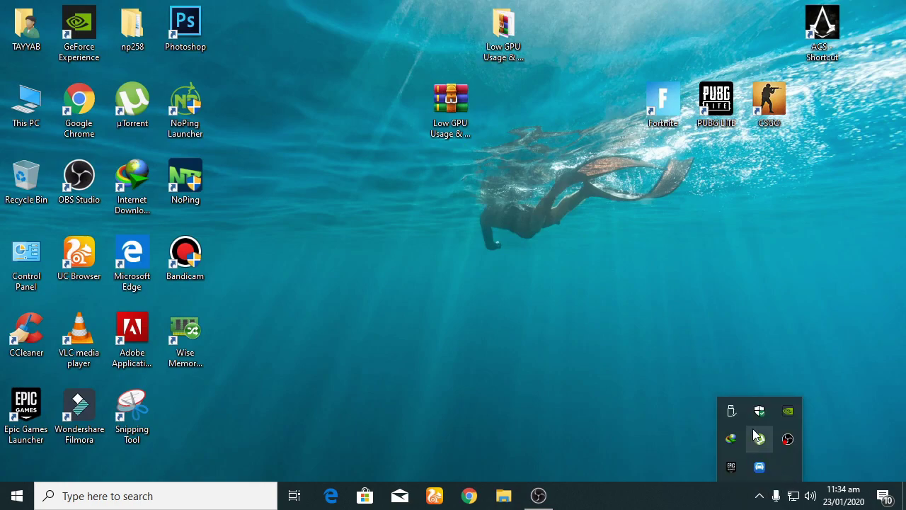
{"action": "right_click", "coordinate": [848, 499]}
{"action": "left_click", "coordinate": [250, 204]}
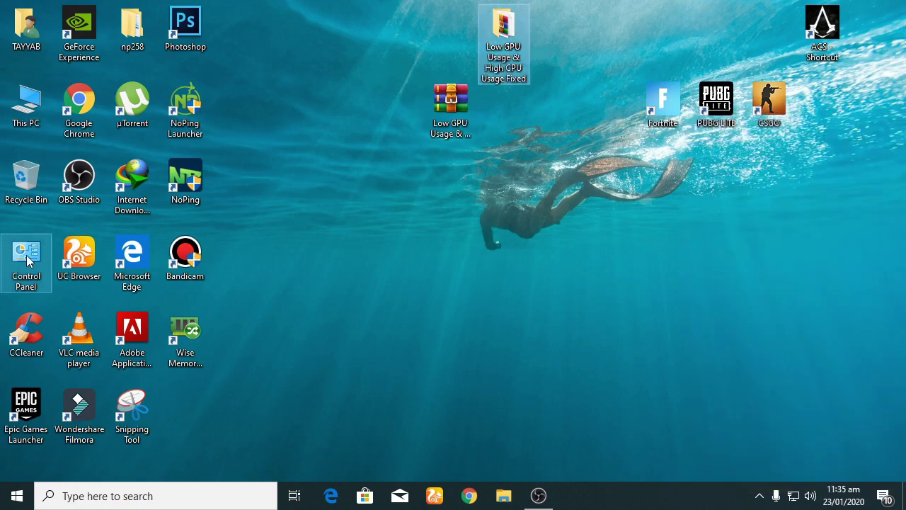
Step: Open Control Panel maximized, search it for "power" and open Power Options
{"action": "double_click", "coordinate": [23, 262]}
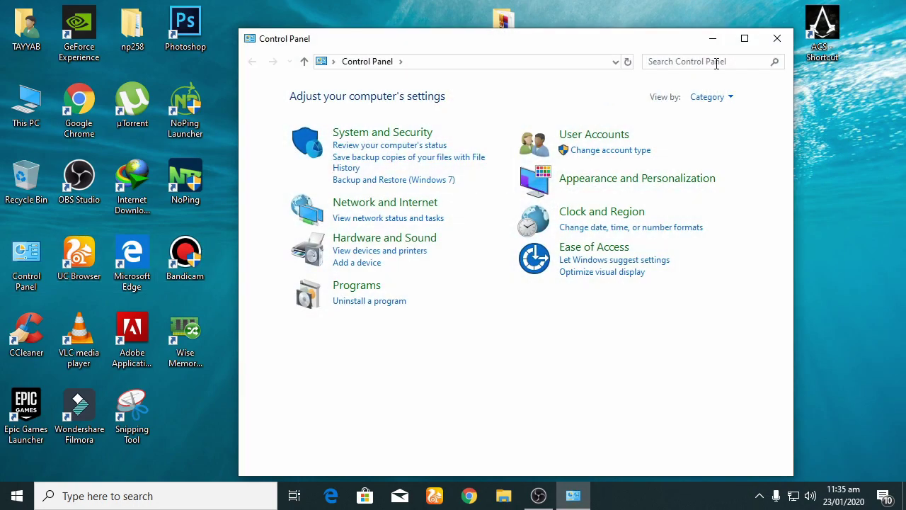
{"action": "left_click", "coordinate": [745, 39]}
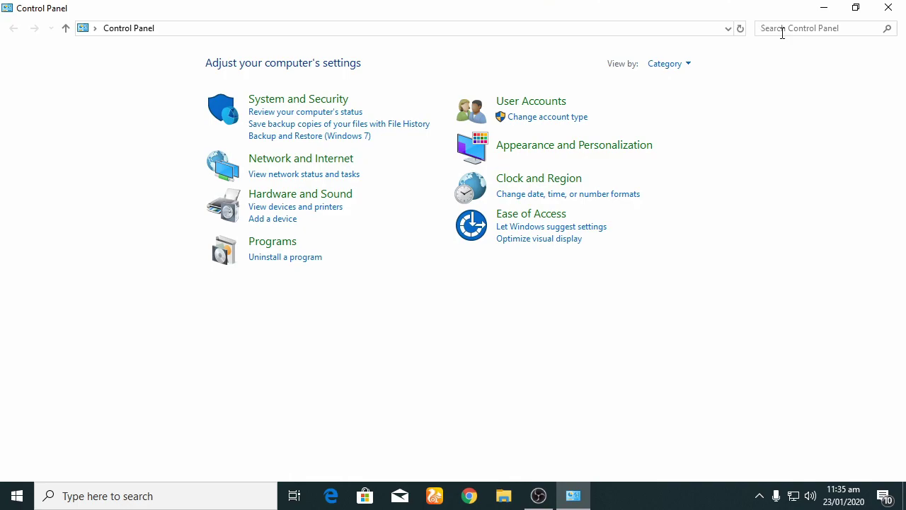
{"action": "left_click", "coordinate": [783, 29]}
{"action": "type", "text": "p"}
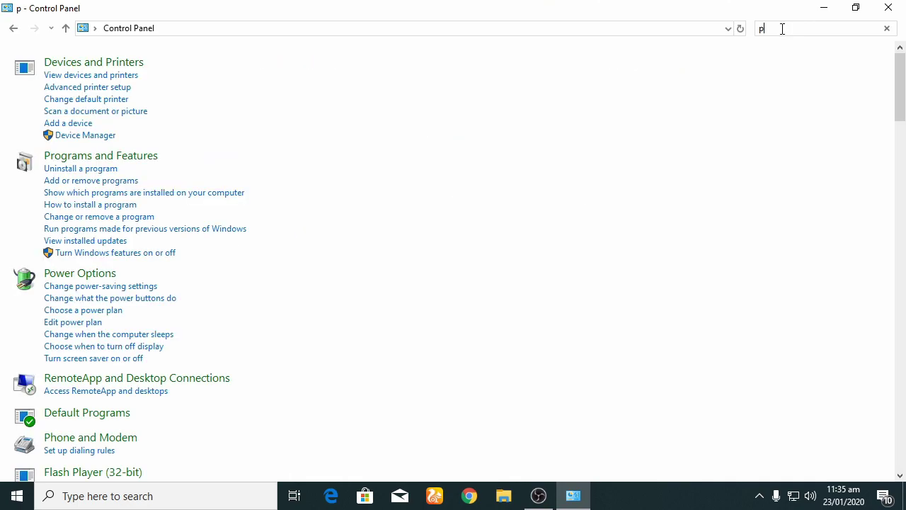
{"action": "type", "text": "ower"}
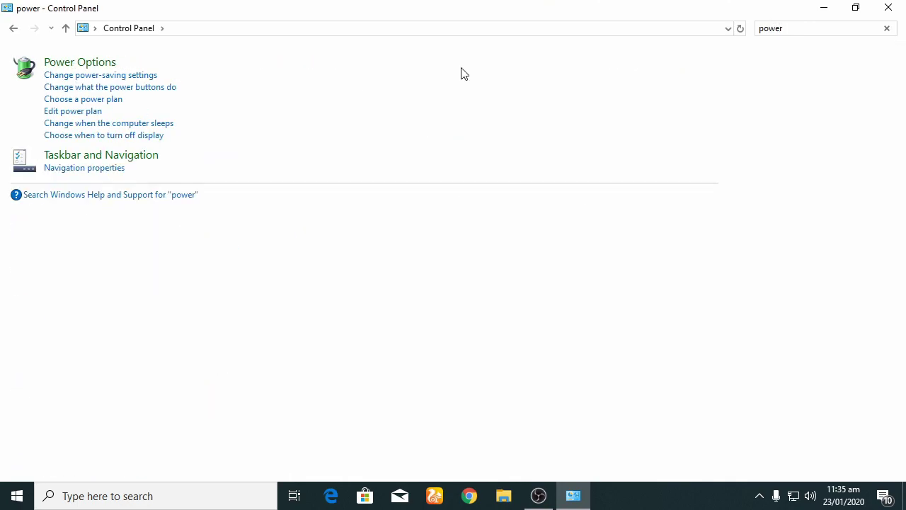
{"action": "left_click", "coordinate": [76, 71]}
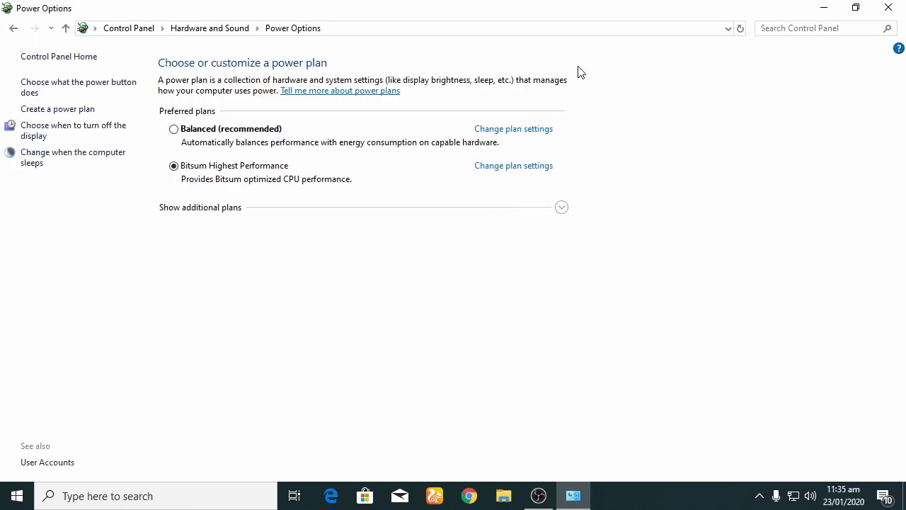
Step: Show the additional power plans, select Bitsum Highest Performance and open that plan's advanced power settings
{"action": "left_click", "coordinate": [564, 207]}
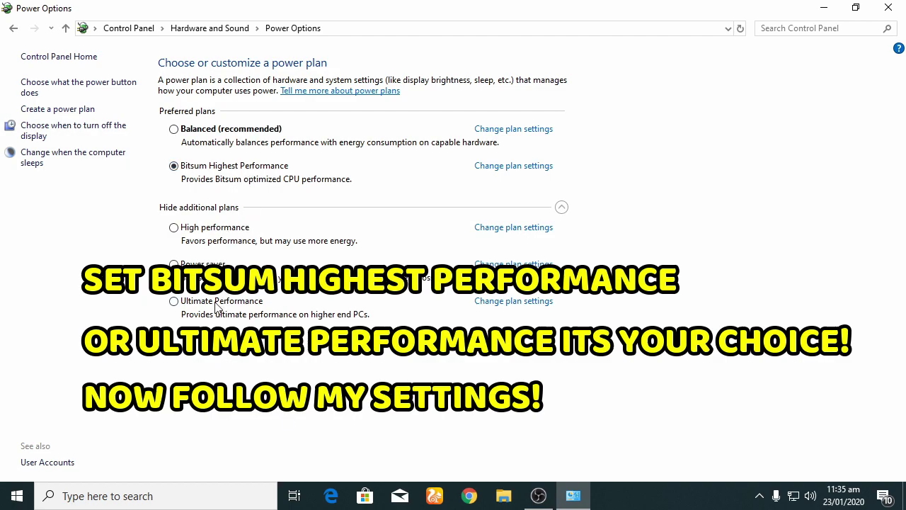
{"action": "left_click", "coordinate": [249, 170]}
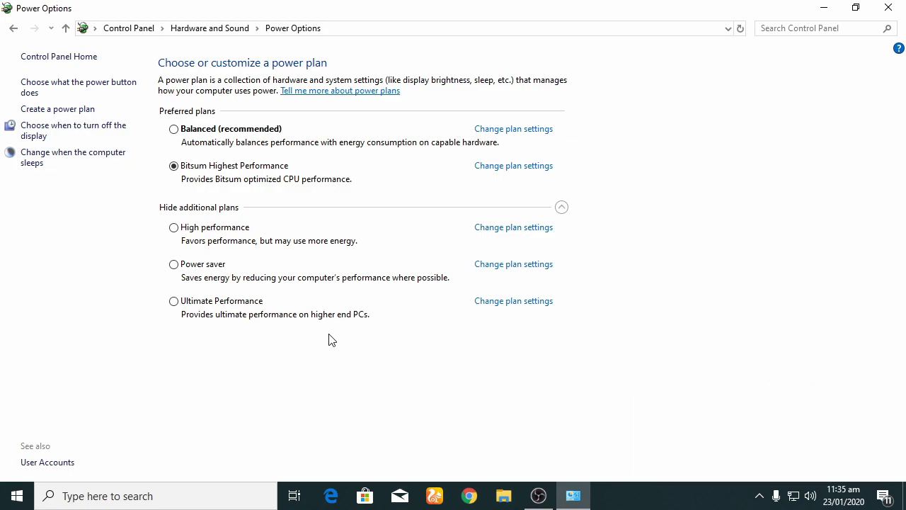
{"action": "left_click", "coordinate": [536, 170]}
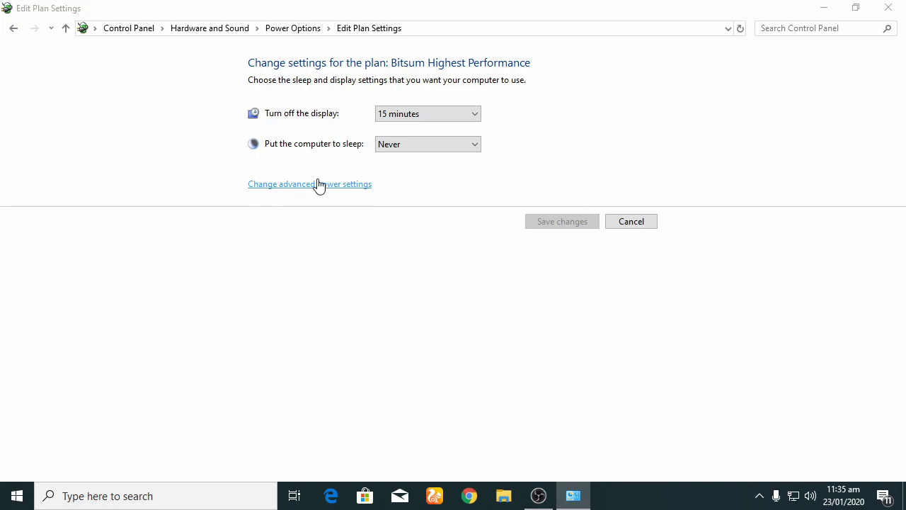
{"action": "left_click", "coordinate": [318, 185]}
{"action": "left_click_drag", "start_coordinate": [276, 106], "coordinate": [409, 76]}
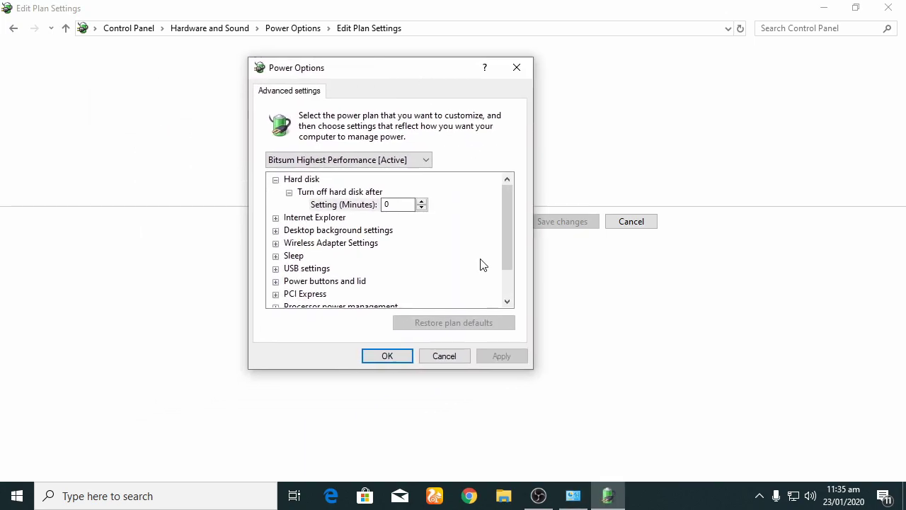
Step: Set PCI Express Link State Power Management to Off for the Bitsum Highest Performance plan and apply it
{"action": "scroll", "coordinate": [482, 263], "scroll_direction": "down", "scroll_amount": 1}
{"action": "left_click", "coordinate": [276, 256]}
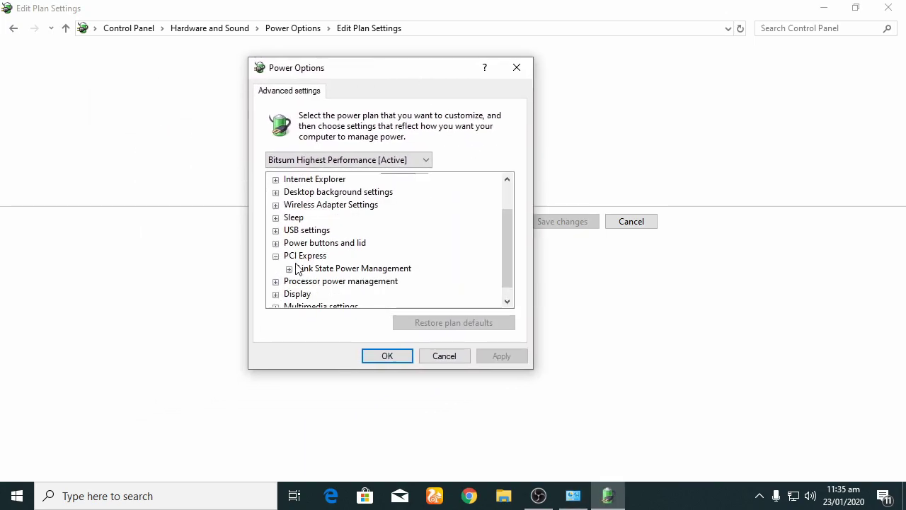
{"action": "left_click", "coordinate": [291, 269]}
{"action": "left_click", "coordinate": [391, 282]}
{"action": "left_click", "coordinate": [391, 282]}
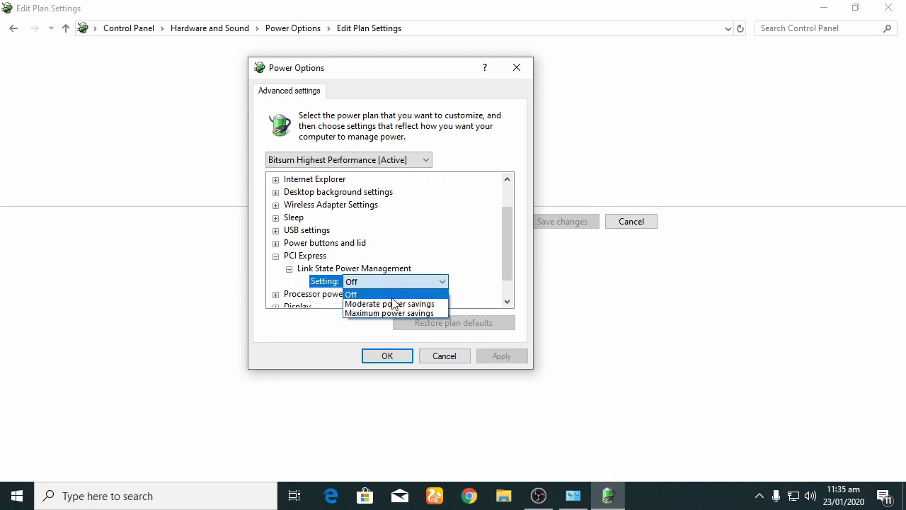
{"action": "left_click", "coordinate": [390, 294]}
{"action": "left_click", "coordinate": [349, 286]}
{"action": "left_click", "coordinate": [349, 287]}
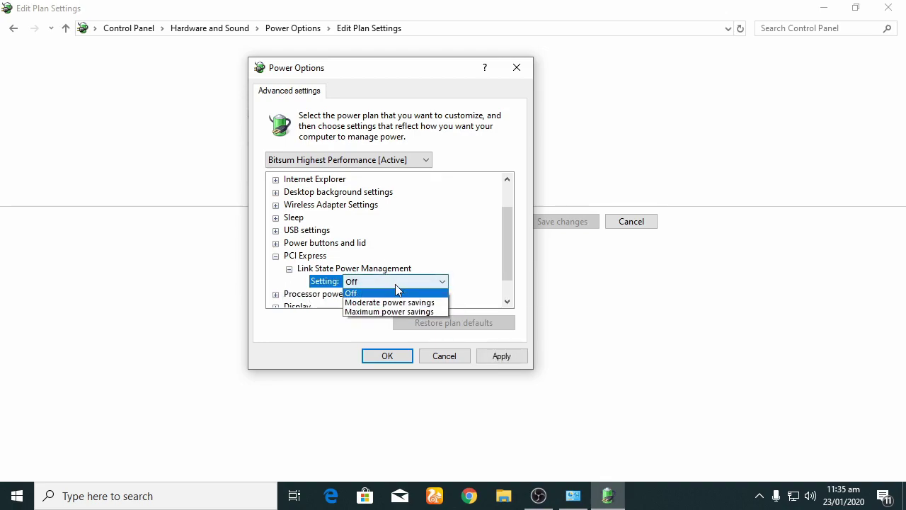
{"action": "left_click", "coordinate": [372, 295]}
{"action": "left_click", "coordinate": [500, 362]}
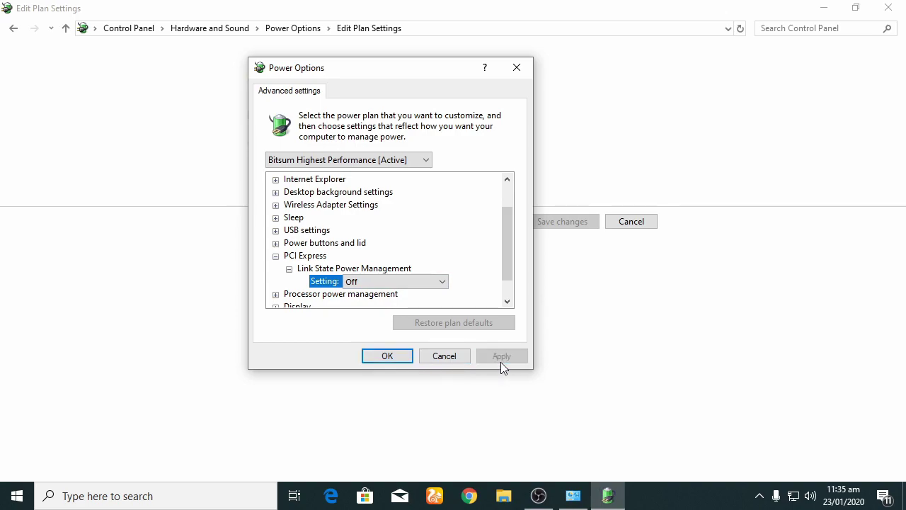
Step: Close the Bitsum Highest Performance plan's settings and make Ultimate Performance the active power plan
{"action": "left_click", "coordinate": [384, 358]}
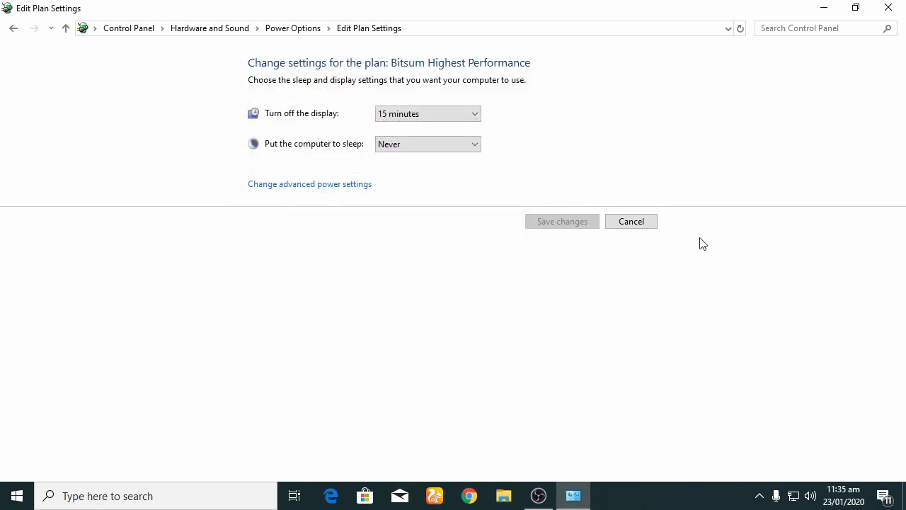
{"action": "left_click", "coordinate": [14, 29]}
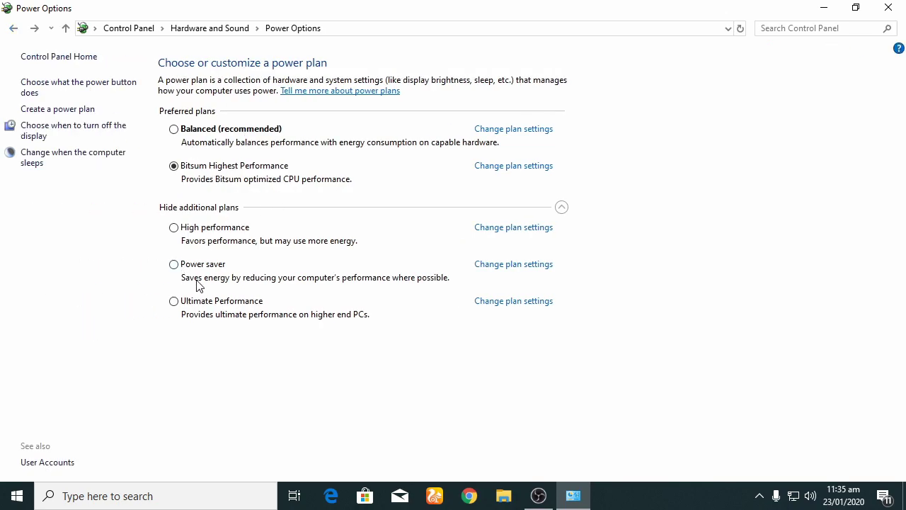
{"action": "left_click", "coordinate": [209, 303]}
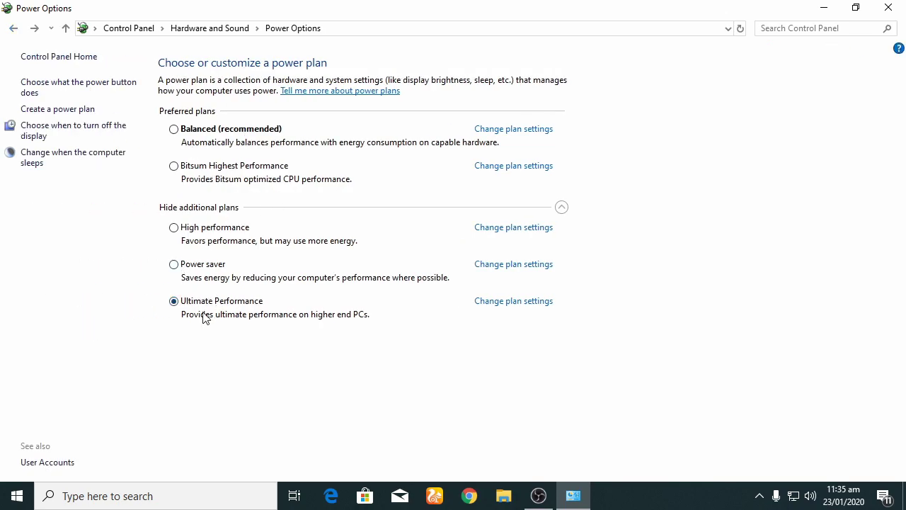
Step: Open the Ultimate Performance plan's settings and set turning off the display to Never
{"action": "left_click", "coordinate": [515, 302]}
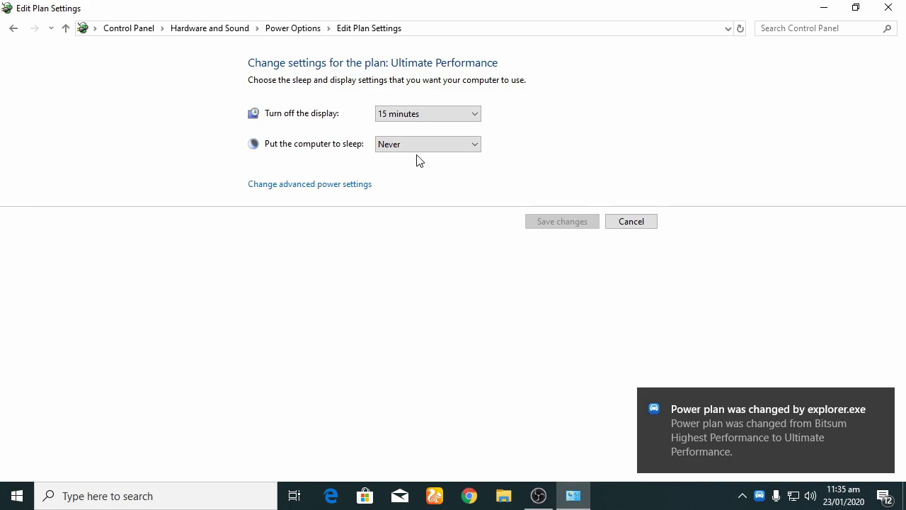
{"action": "left_click", "coordinate": [428, 118]}
{"action": "left_click", "coordinate": [411, 288]}
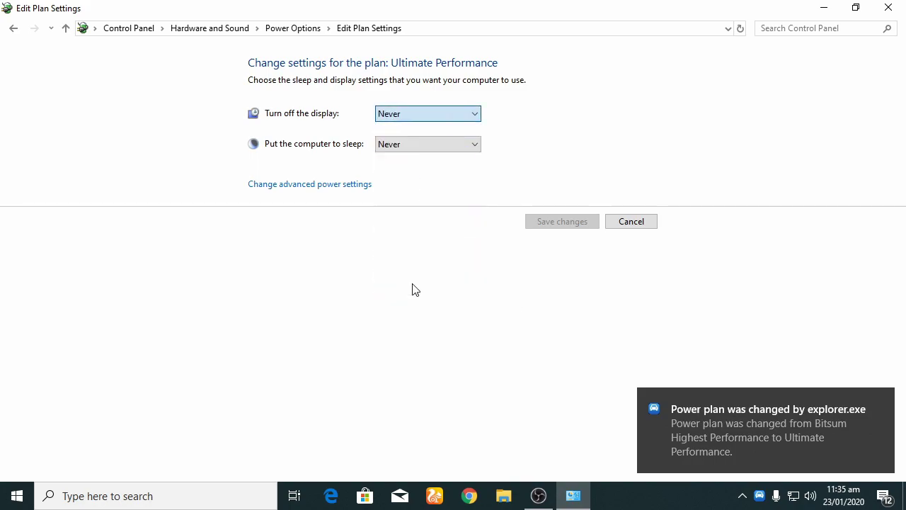
Step: Set PCI Express Link State Power Management to Off for the Ultimate Performance plan and save the plan changes
{"action": "left_click", "coordinate": [358, 185]}
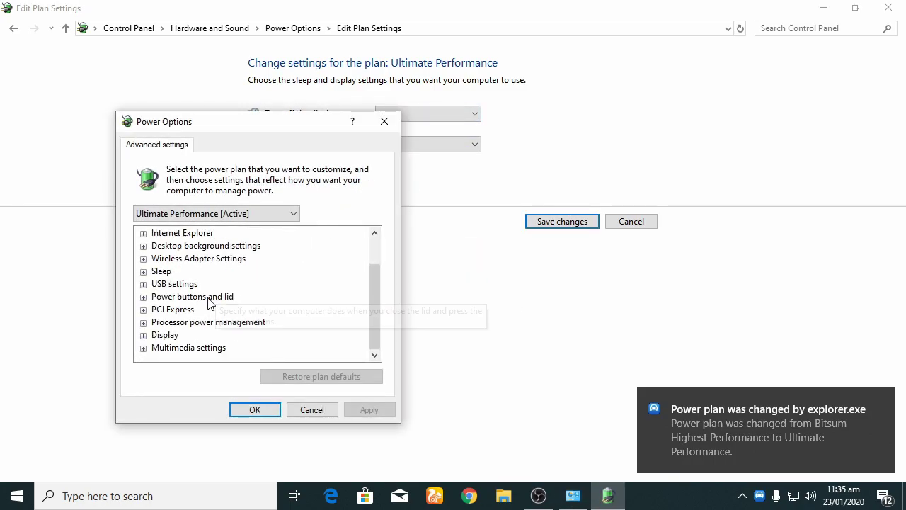
{"action": "left_click", "coordinate": [145, 309]}
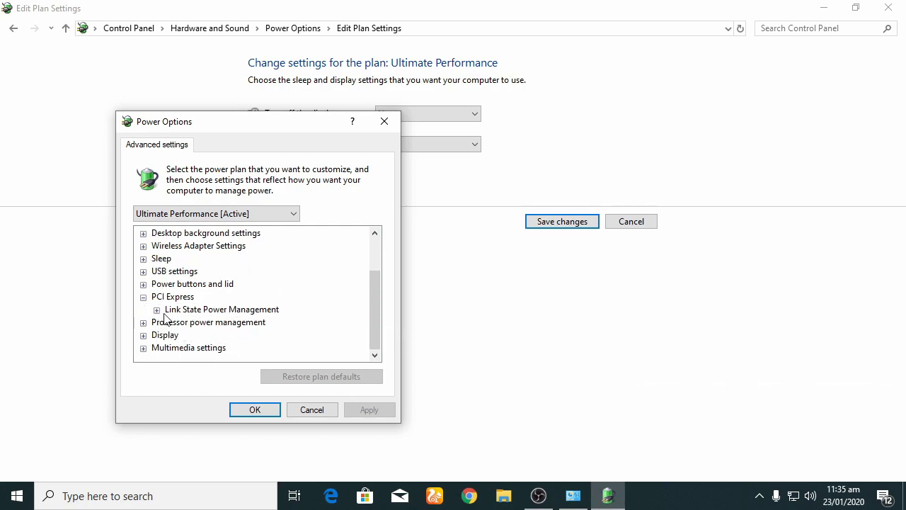
{"action": "left_click", "coordinate": [157, 310]}
{"action": "left_click", "coordinate": [206, 310]}
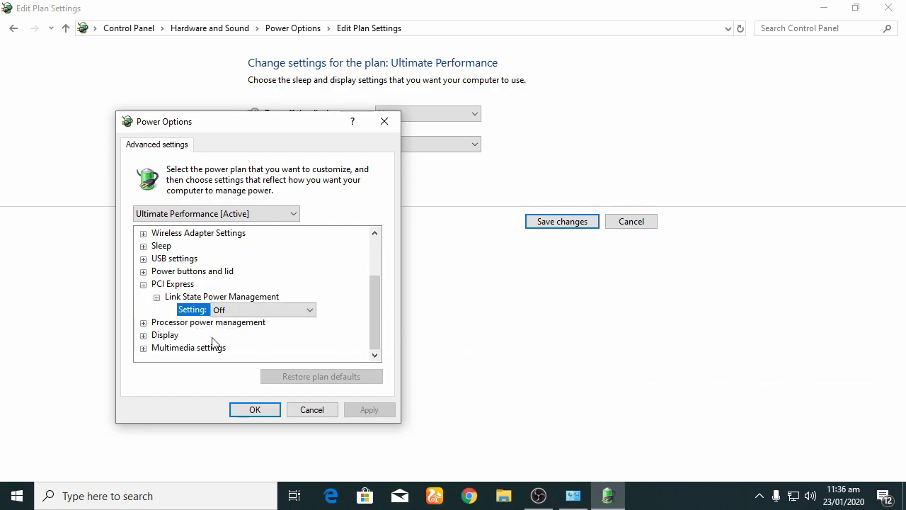
{"action": "left_click", "coordinate": [257, 311]}
{"action": "left_click", "coordinate": [234, 319]}
{"action": "left_click", "coordinate": [369, 411]}
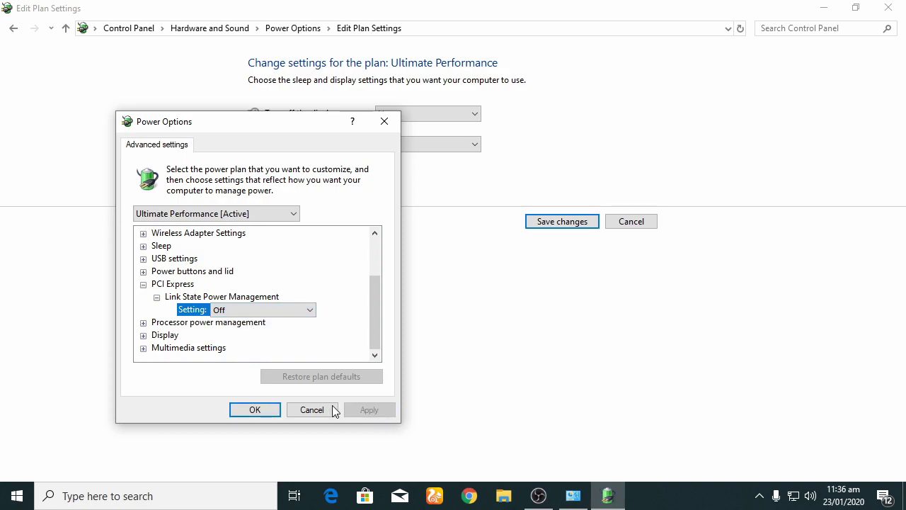
{"action": "left_click", "coordinate": [277, 414]}
{"action": "left_click", "coordinate": [575, 221]}
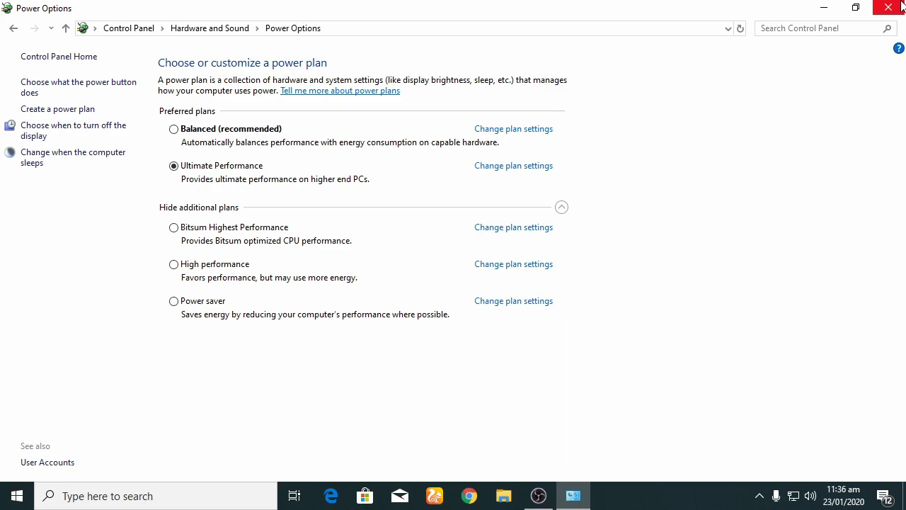
Step: Close Power Options, refresh the desktop and open NVIDIA Control Panel
{"action": "left_click", "coordinate": [901, 5]}
{"action": "right_click", "coordinate": [573, 223]}
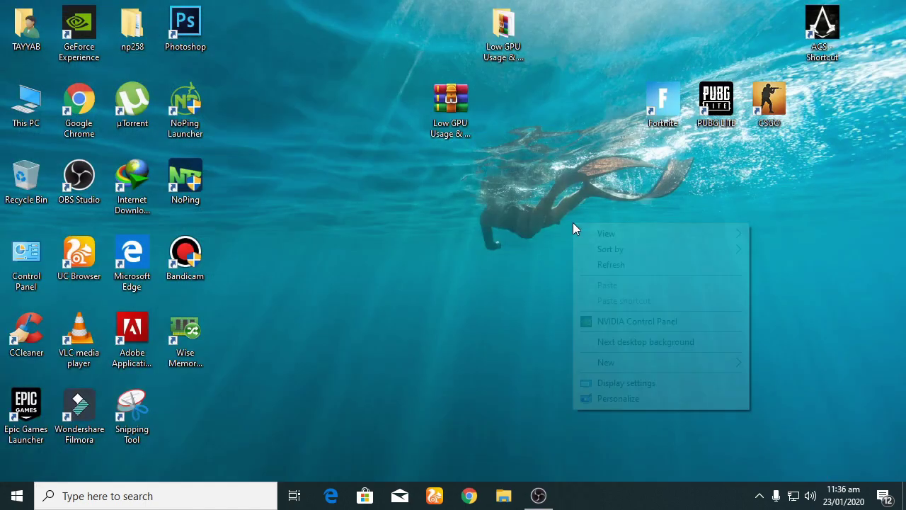
{"action": "left_click", "coordinate": [669, 267]}
{"action": "right_click", "coordinate": [569, 175]}
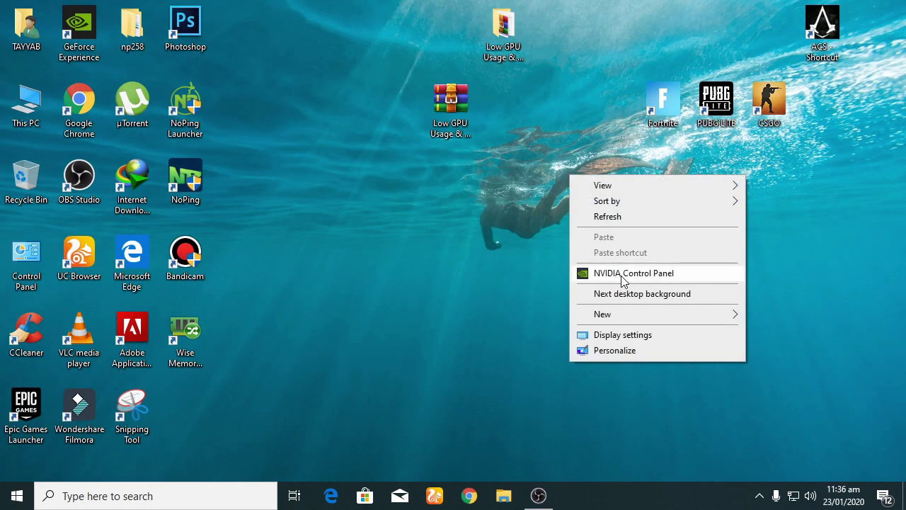
{"action": "left_click", "coordinate": [624, 275]}
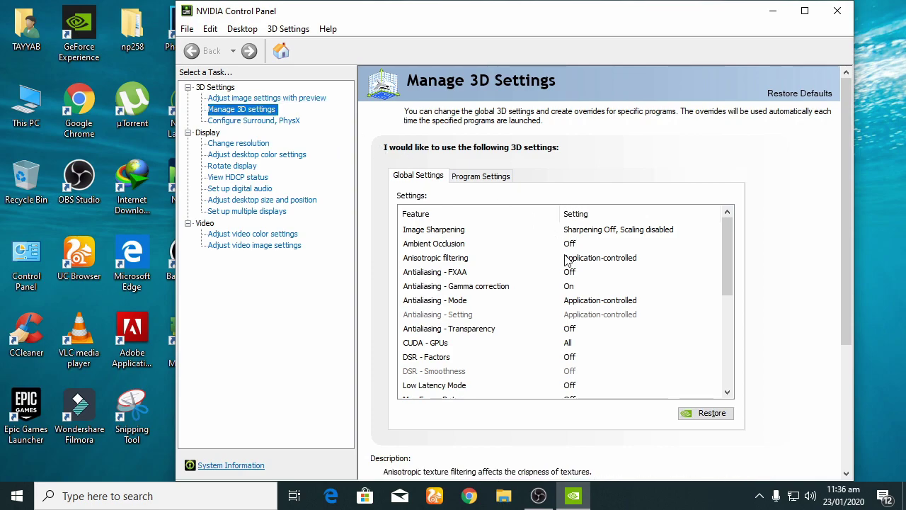
Step: Set the global 3D setting Power management mode to Prefer maximum performance
{"action": "scroll", "coordinate": [638, 304], "scroll_direction": "down", "scroll_amount": 6}
{"action": "scroll", "coordinate": [650, 276], "scroll_direction": "up", "scroll_amount": 6}
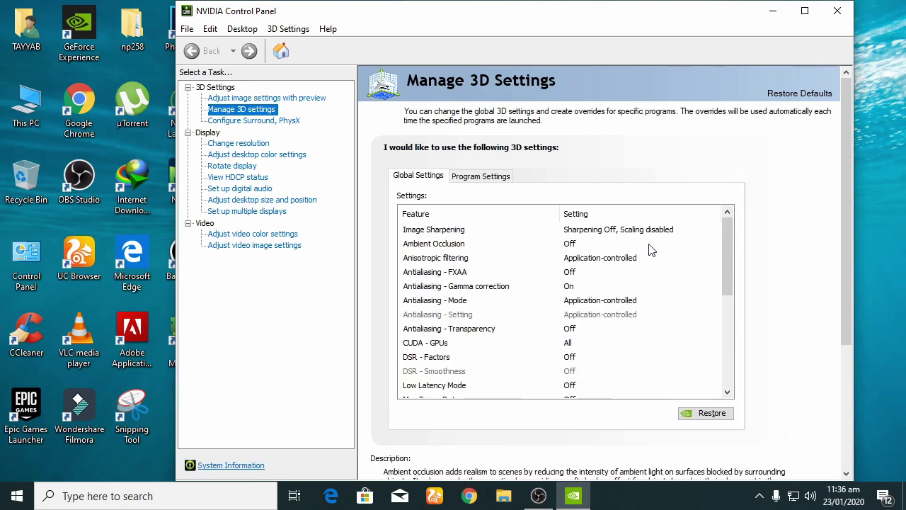
{"action": "left_click_drag", "start_coordinate": [726, 258], "coordinate": [743, 344]}
{"action": "left_click", "coordinate": [604, 276]}
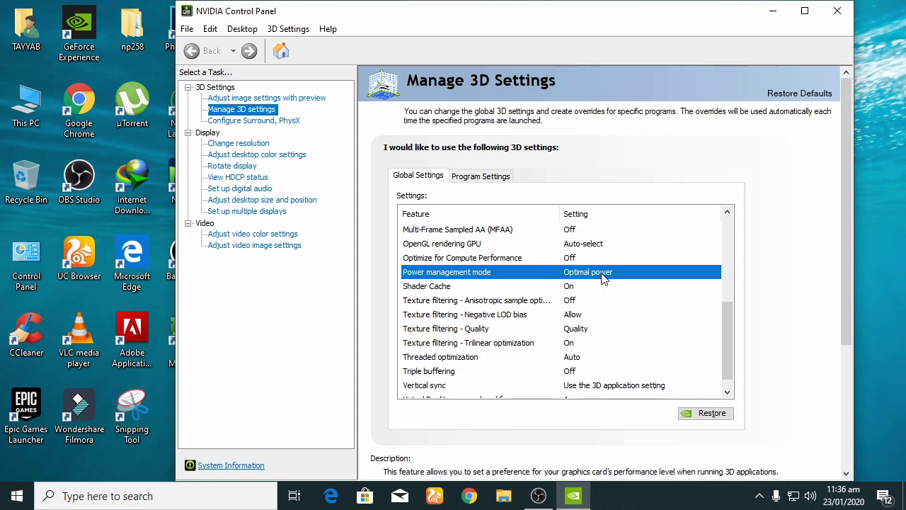
{"action": "left_click", "coordinate": [604, 276]}
{"action": "left_click", "coordinate": [605, 276]}
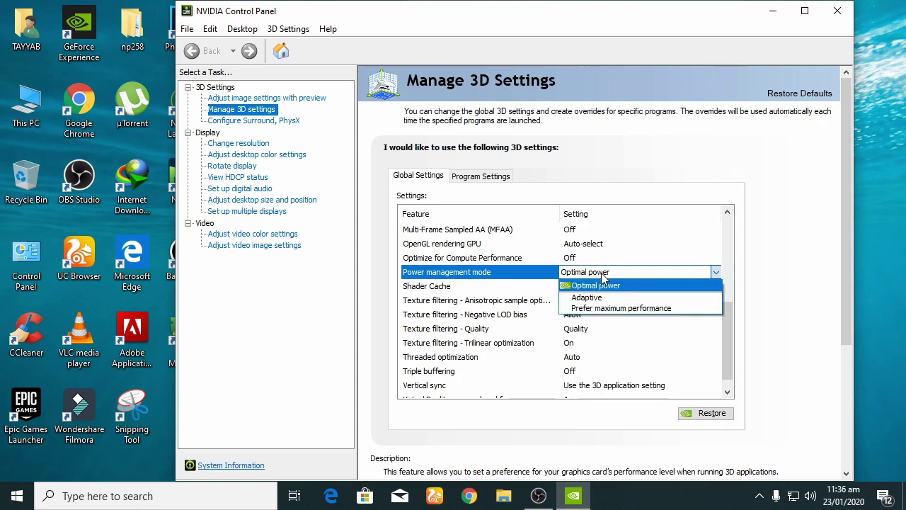
{"action": "left_click", "coordinate": [622, 310]}
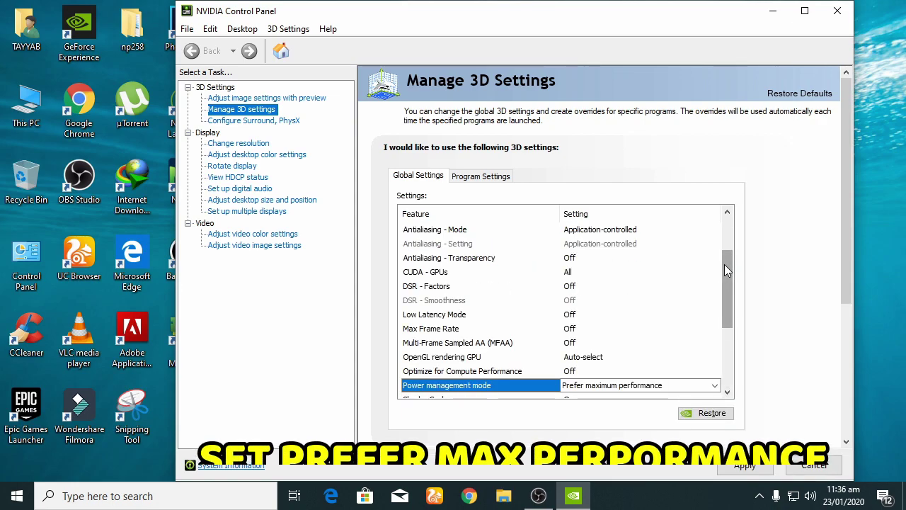
Step: Set Texture filtering - Quality to High performance in the global 3D settings and apply the changes
{"action": "left_click_drag", "start_coordinate": [730, 282], "coordinate": [724, 336]}
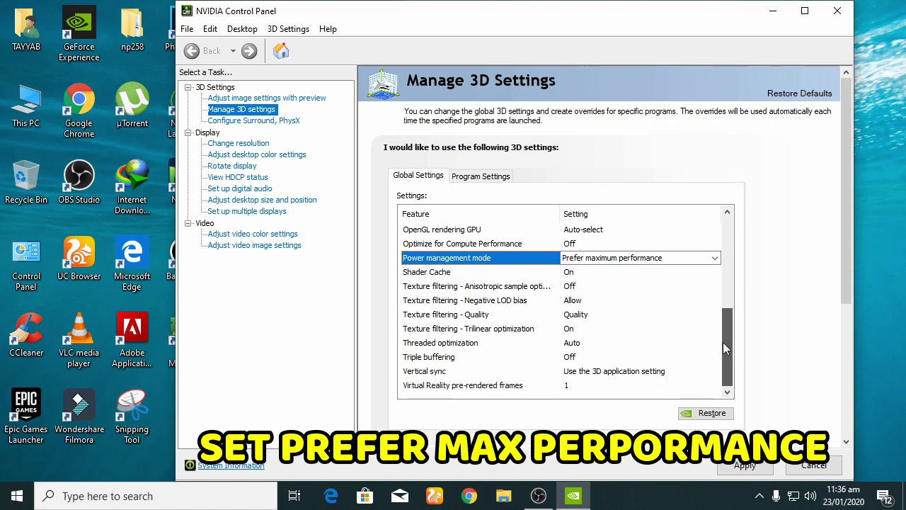
{"action": "left_click", "coordinate": [591, 320]}
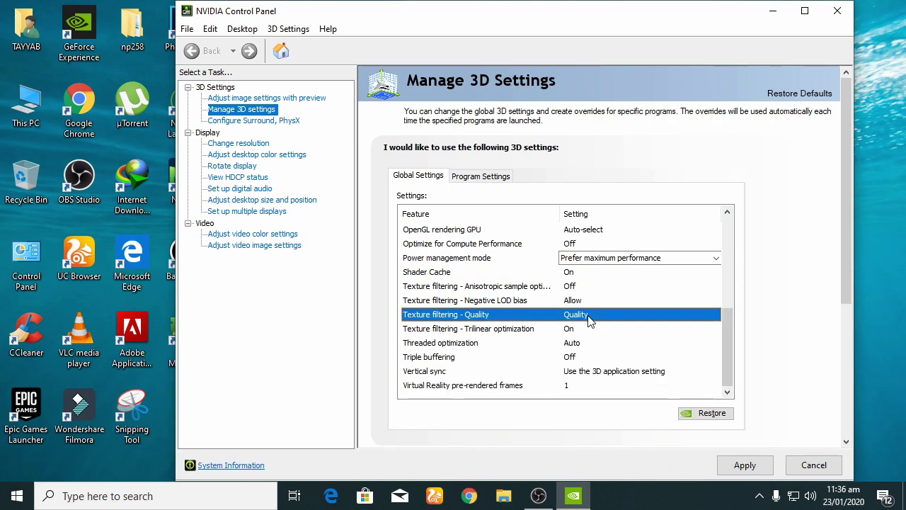
{"action": "left_click", "coordinate": [589, 317]}
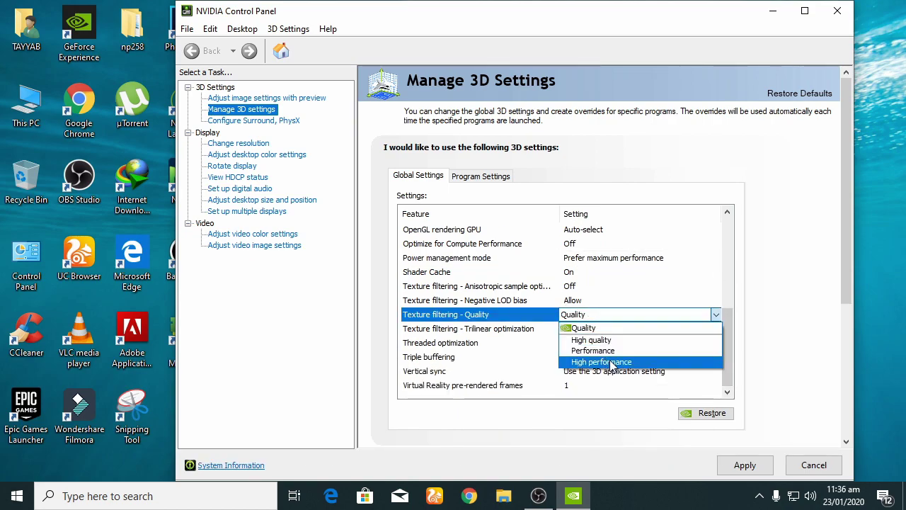
{"action": "left_click", "coordinate": [613, 364]}
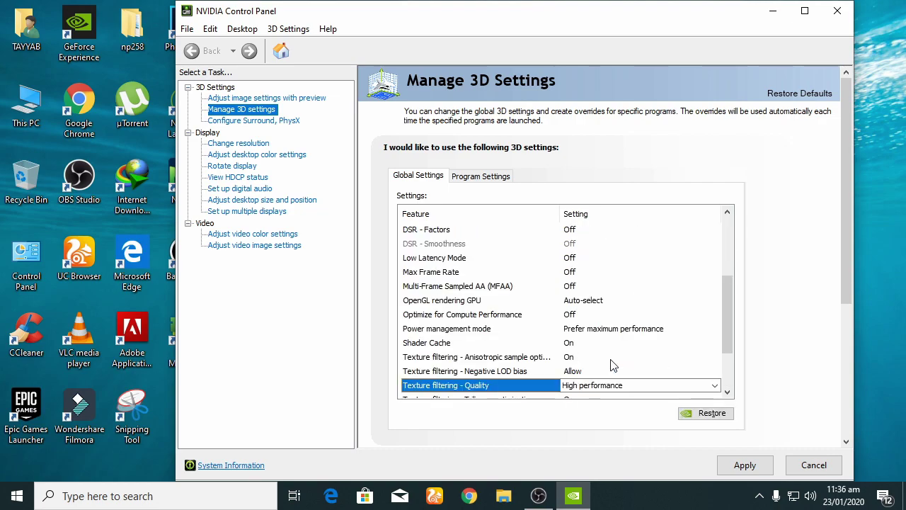
{"action": "scroll", "coordinate": [606, 347], "scroll_direction": "down", "scroll_amount": 1}
{"action": "left_click", "coordinate": [605, 344]}
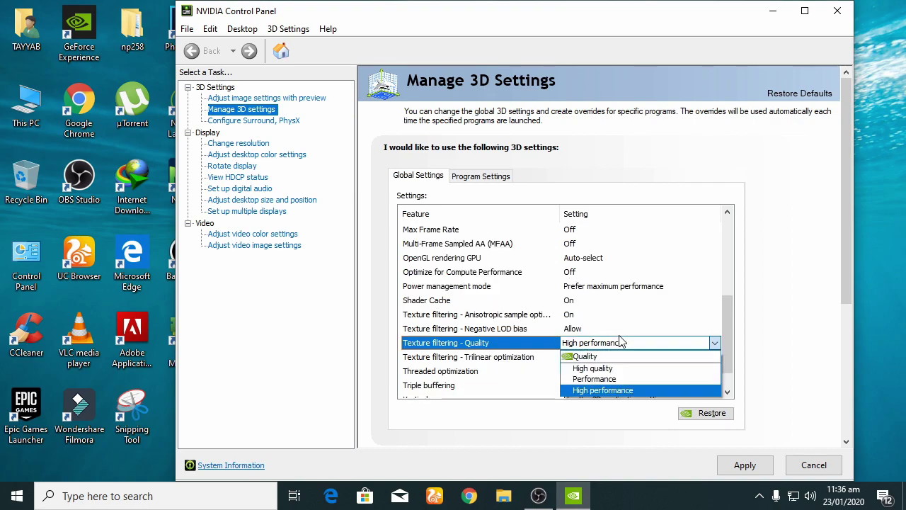
{"action": "left_click", "coordinate": [623, 391]}
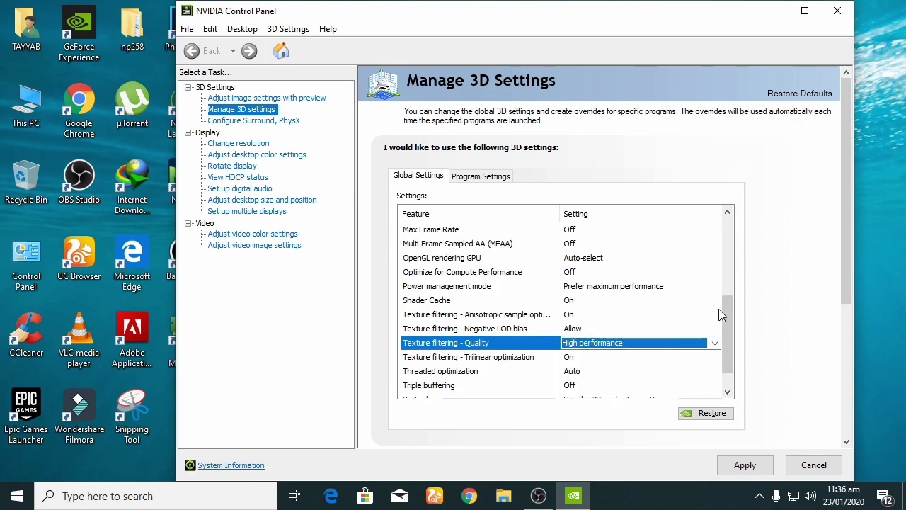
{"action": "left_click_drag", "start_coordinate": [730, 319], "coordinate": [738, 351]}
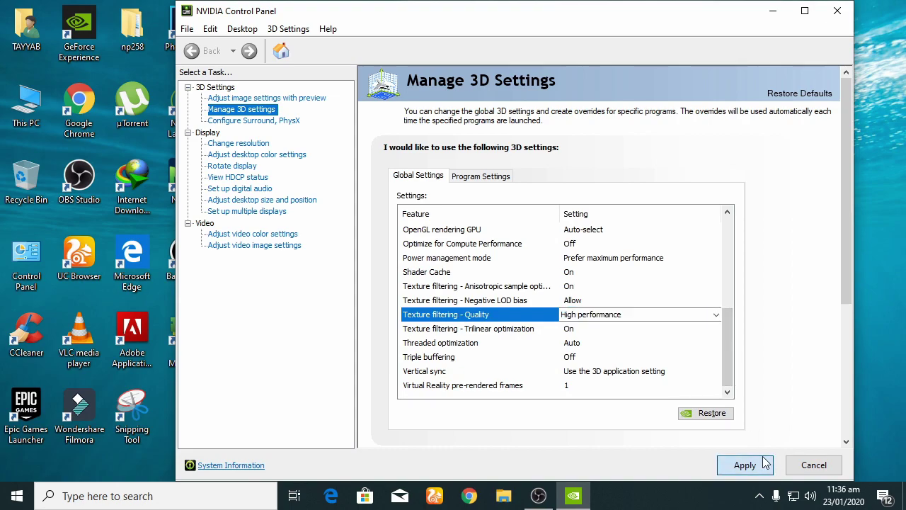
{"action": "left_click", "coordinate": [765, 464]}
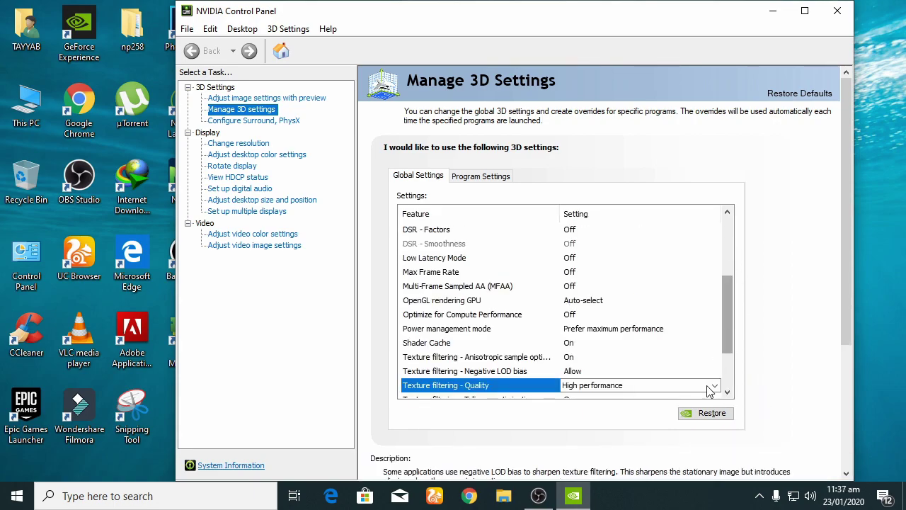
Step: Close NVIDIA Control Panel and open the Low GPU Usage & High CPU Usage Fixed folder from the desktop
{"action": "scroll", "coordinate": [788, 371], "scroll_direction": "down", "scroll_amount": 5}
{"action": "scroll", "coordinate": [789, 371], "scroll_direction": "down", "scroll_amount": 1}
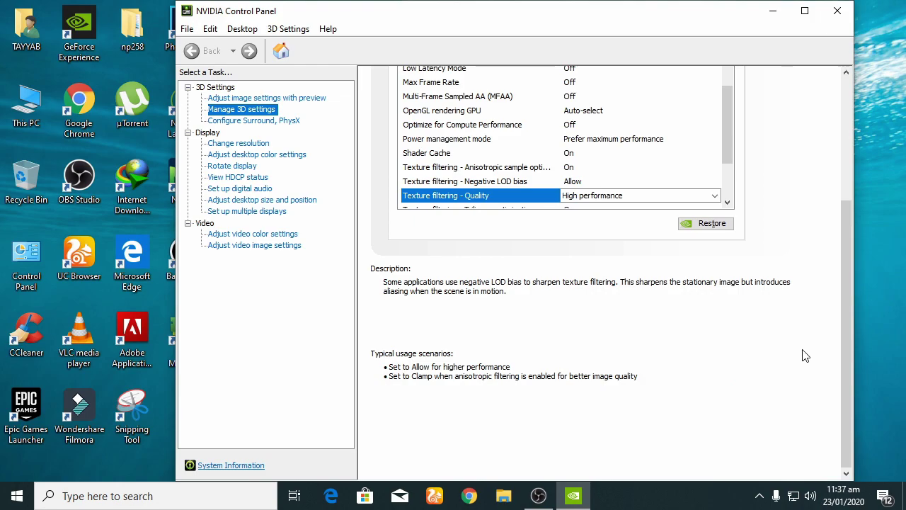
{"action": "left_click", "coordinate": [838, 11]}
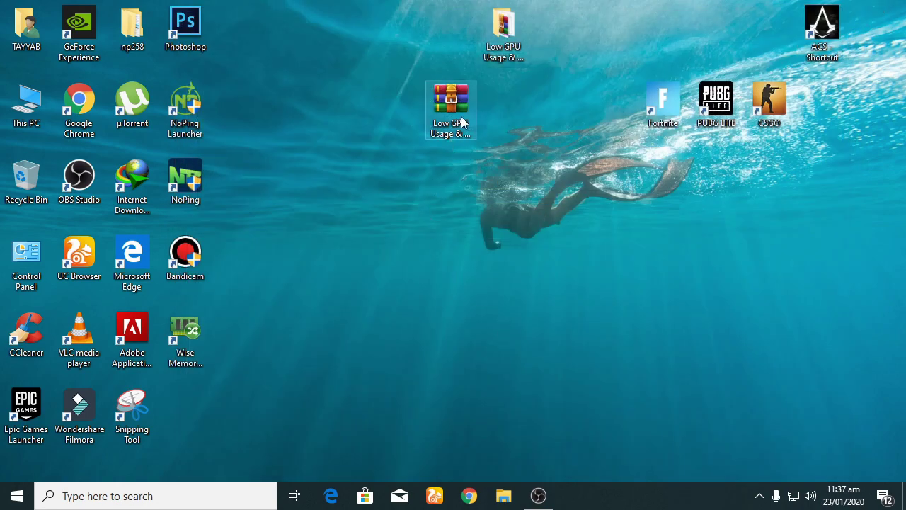
{"action": "right_click", "coordinate": [507, 42]}
{"action": "left_click", "coordinate": [559, 53]}
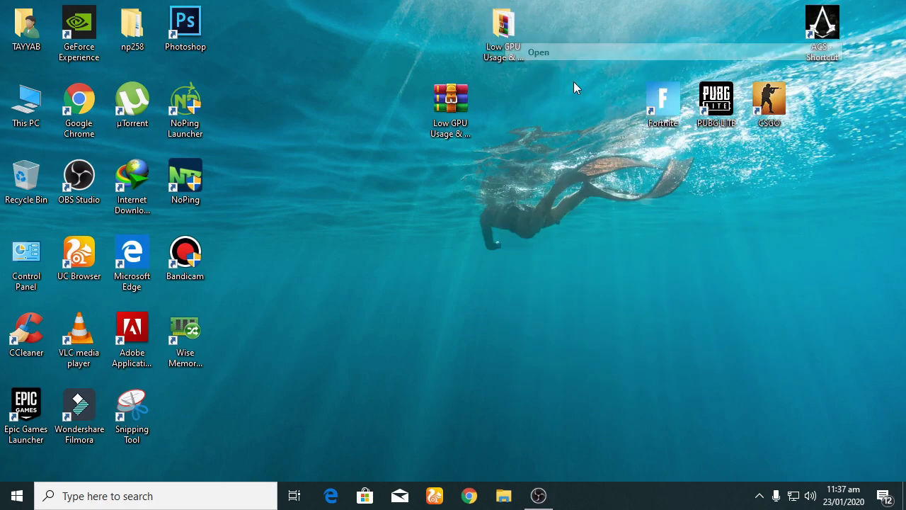
Step: Extract the CCleaner 4.13.4693 archive into the current folder and open the extracted folder
{"action": "right_click", "coordinate": [150, 87]}
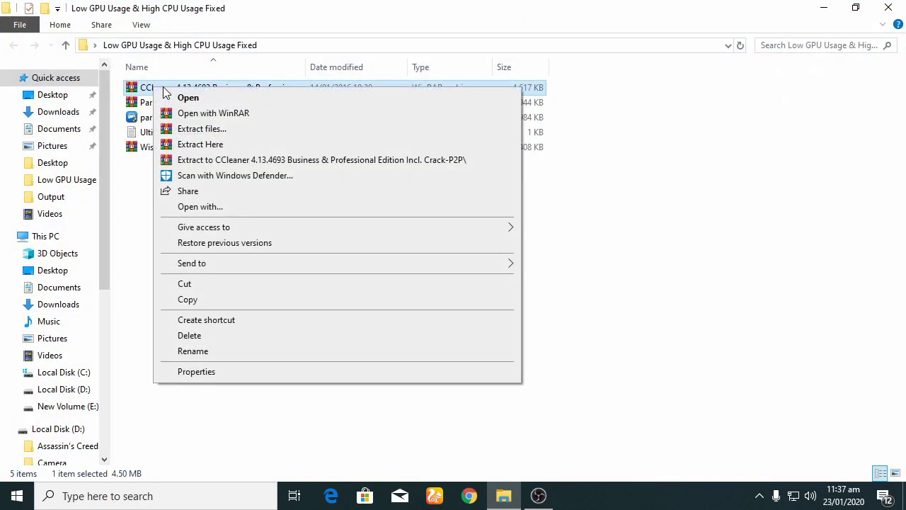
{"action": "left_click", "coordinate": [256, 145]}
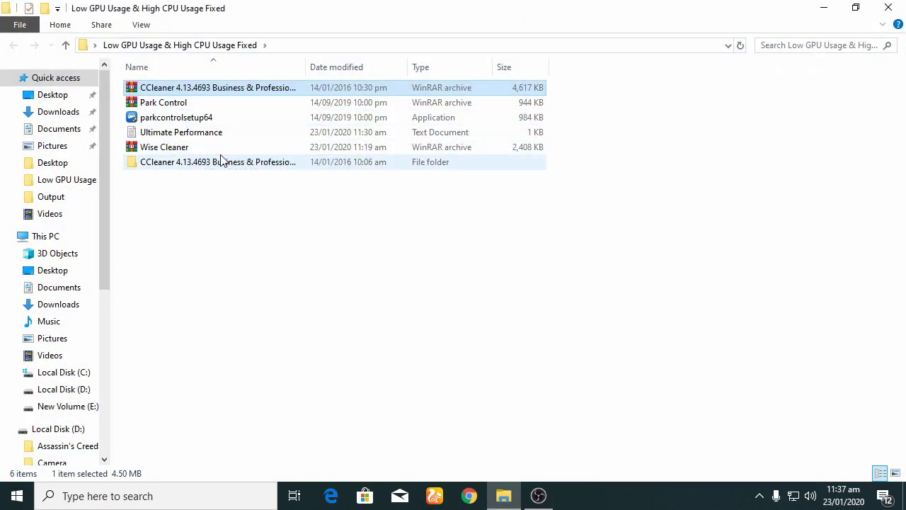
{"action": "double_click", "coordinate": [221, 162]}
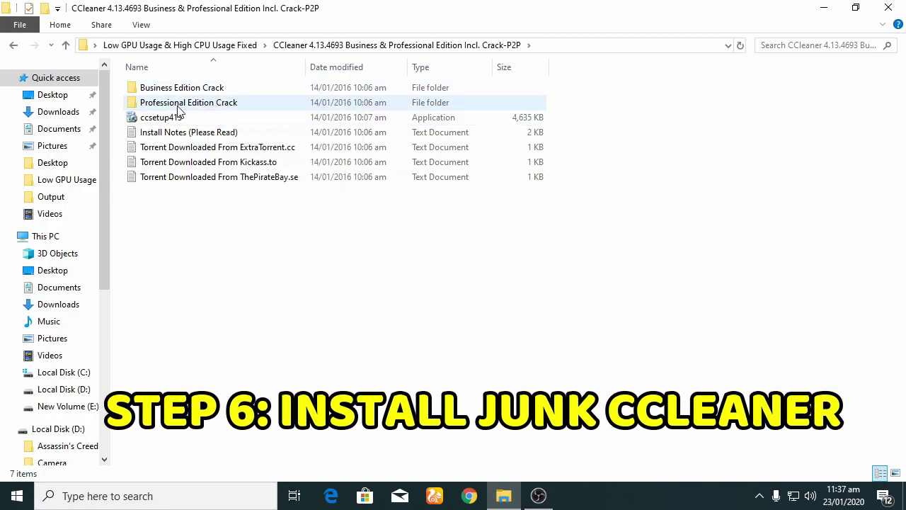
Step: Minimize the folder window and launch the already installed CCleaner from the desktop
{"action": "left_click", "coordinate": [833, 6]}
{"action": "left_click", "coordinate": [26, 340]}
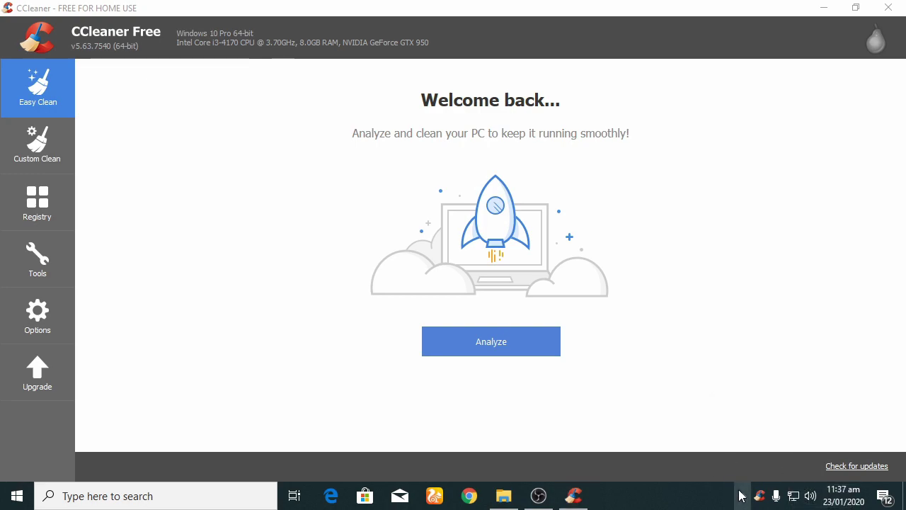
{"action": "left_click", "coordinate": [742, 496]}
{"action": "left_click", "coordinate": [759, 496]}
{"action": "left_click", "coordinate": [759, 495]}
{"action": "left_click", "coordinate": [759, 496]}
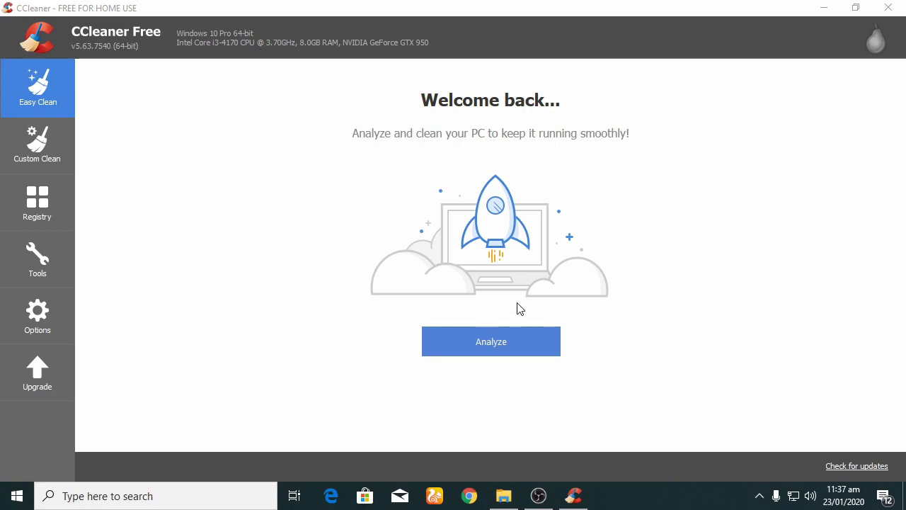
Step: Analyze the PC with Easy Clean and clean all the trackers and junk found
{"action": "left_click", "coordinate": [506, 340]}
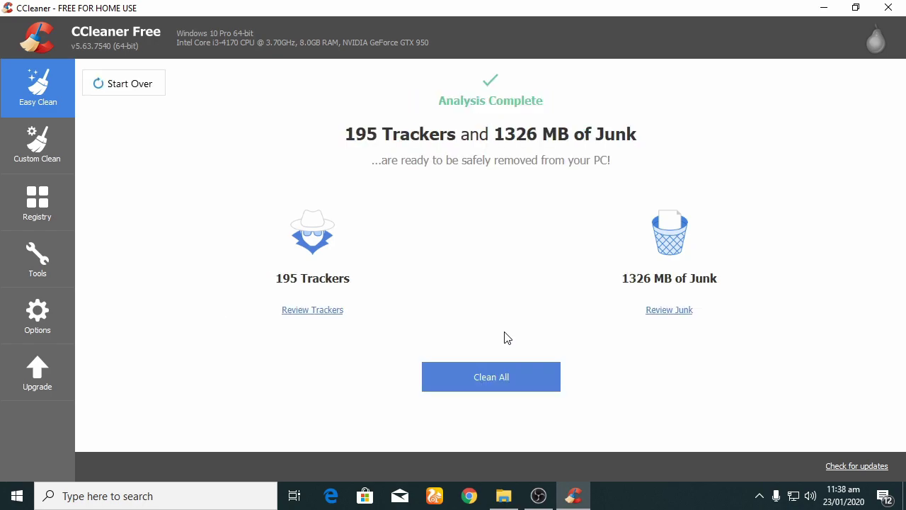
{"action": "left_click", "coordinate": [524, 386]}
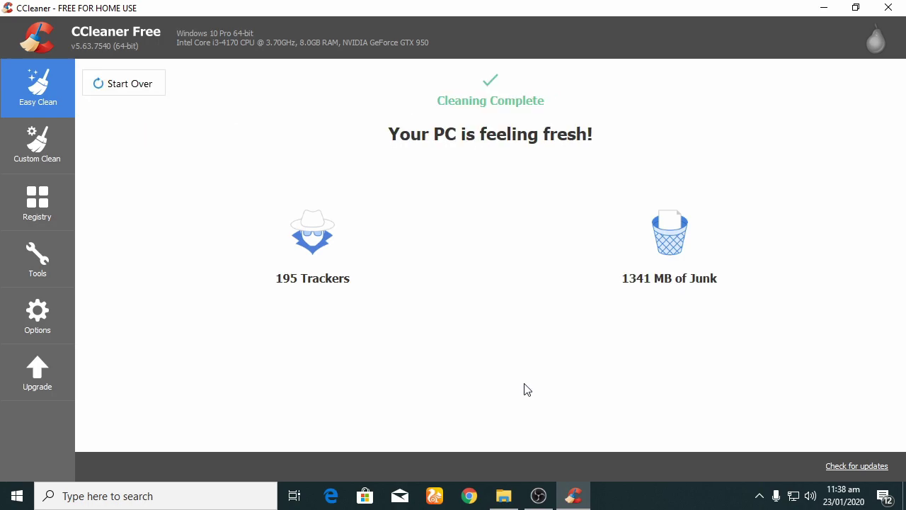
Step: Analyze the PC with Custom Clean using the preselected items, run the cleaner on the files found, and repeat the cleaning once
{"action": "left_click", "coordinate": [45, 115]}
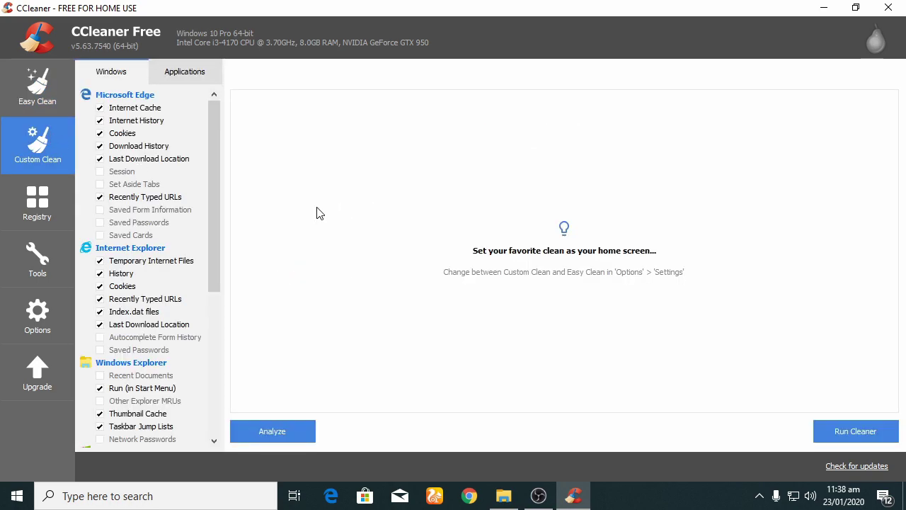
{"action": "left_click", "coordinate": [303, 424]}
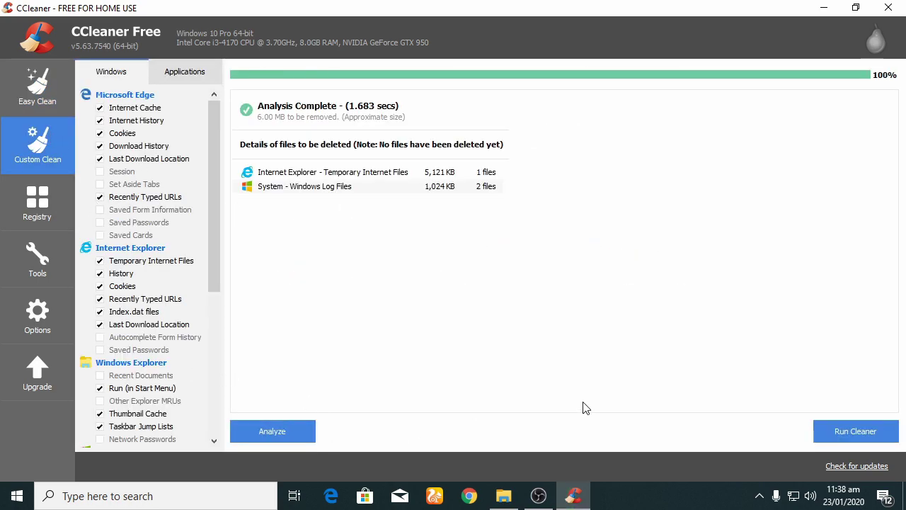
{"action": "left_click", "coordinate": [869, 437]}
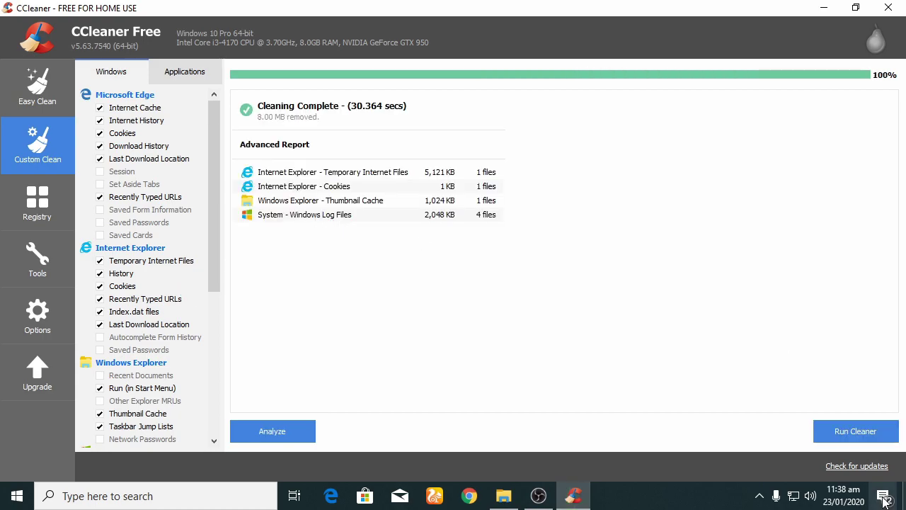
{"action": "left_click", "coordinate": [864, 431]}
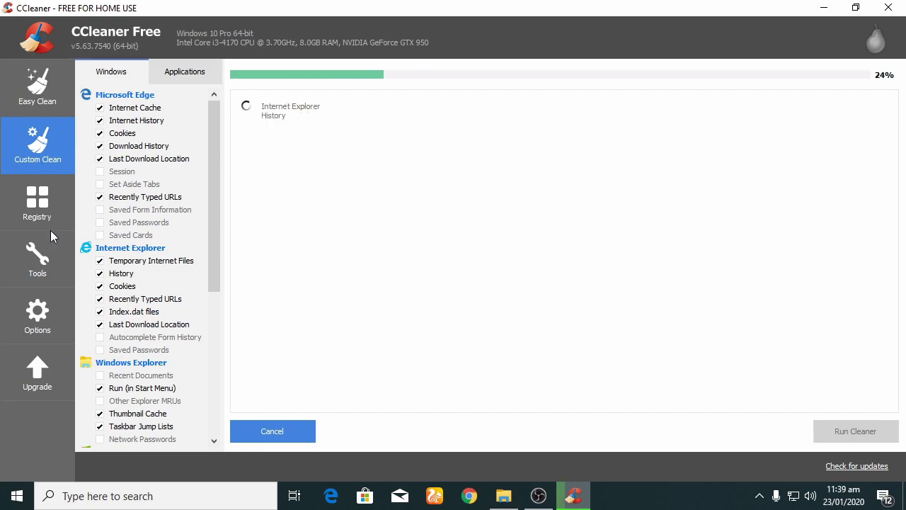
Step: Scan the registry for issues, fix all the selected issues, and close CCleaner
{"action": "left_click", "coordinate": [43, 187]}
{"action": "left_click", "coordinate": [281, 429]}
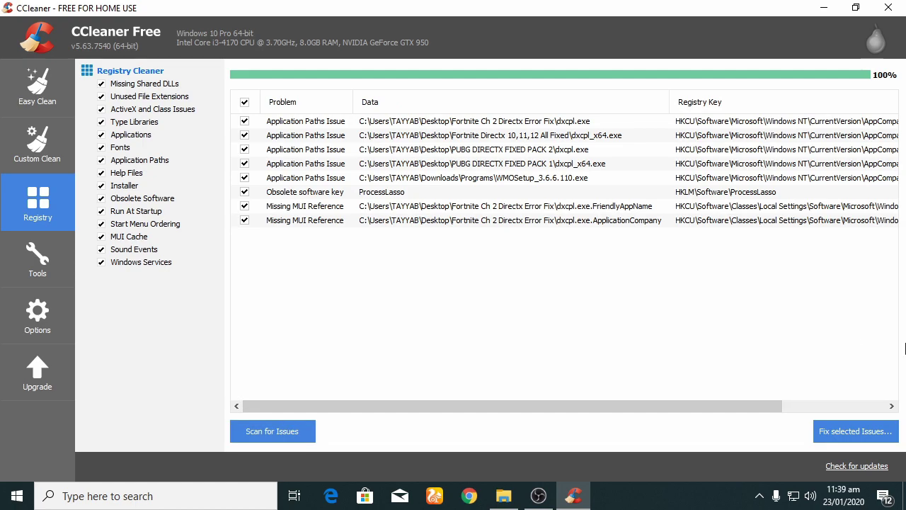
{"action": "left_click", "coordinate": [857, 432]}
{"action": "left_click", "coordinate": [520, 286]}
{"action": "left_click", "coordinate": [496, 321]}
{"action": "left_click", "coordinate": [575, 312]}
{"action": "left_click", "coordinate": [888, 7]}
Step: Refresh the desktop, then extract the Wise Cleaner archive inside the Low GPU Usage & High CPU Usage Fixed folder
{"action": "right_click", "coordinate": [494, 173]}
{"action": "left_click", "coordinate": [538, 207]}
{"action": "double_click", "coordinate": [511, 35]}
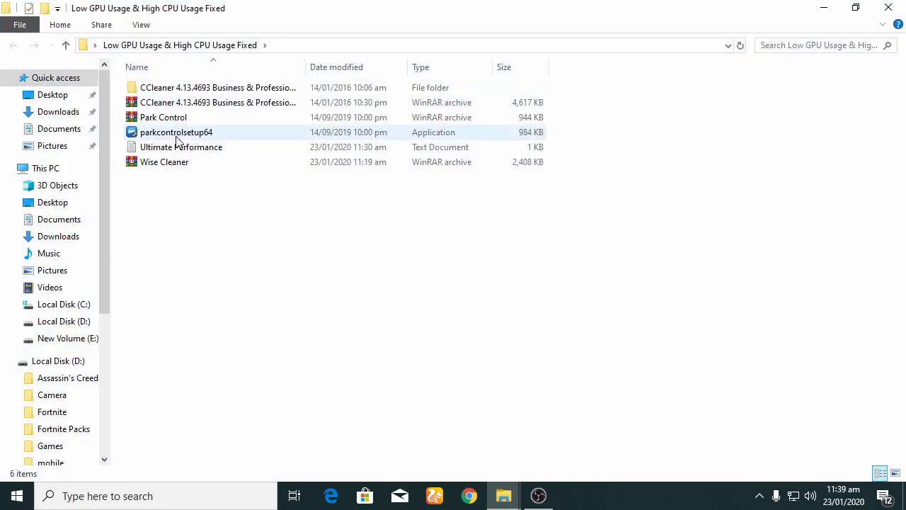
{"action": "right_click", "coordinate": [143, 163]}
{"action": "left_click", "coordinate": [195, 224]}
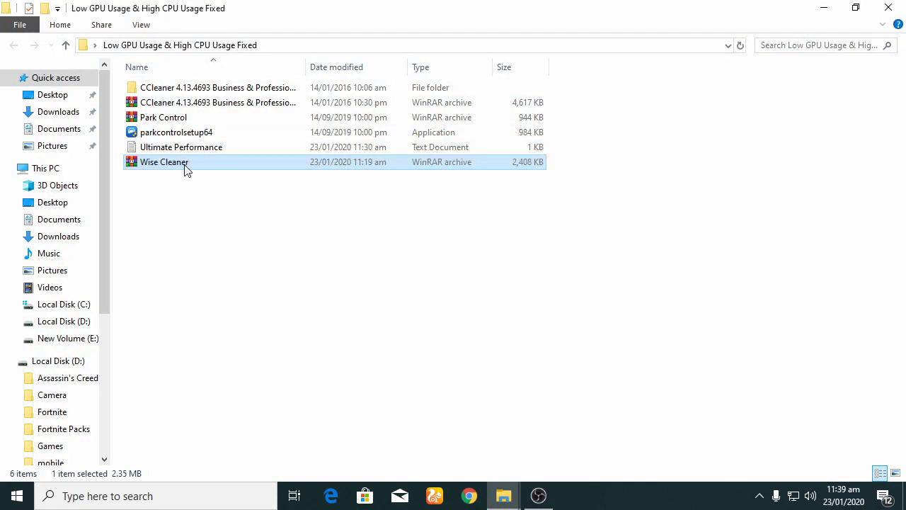
{"action": "left_click", "coordinate": [179, 178]}
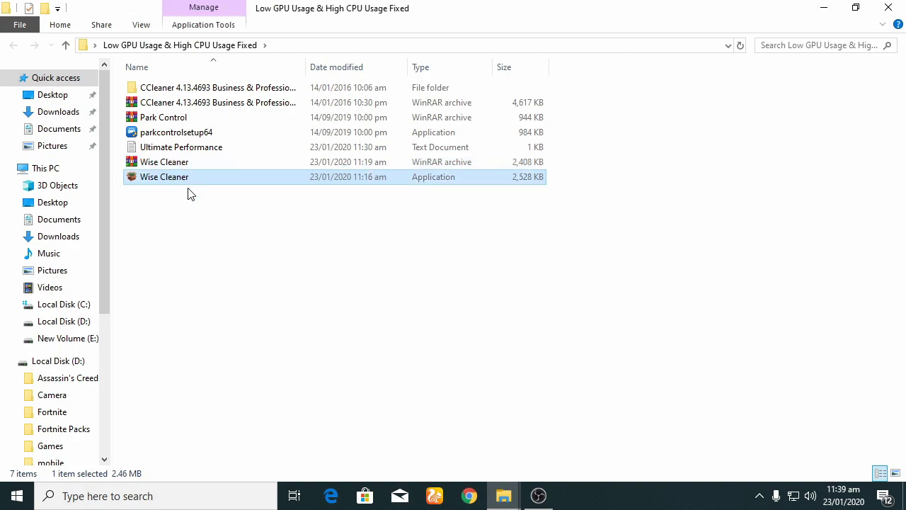
Step: Launch Wise Memory Optimizer from the desktop, optimize the memory, and close its window
{"action": "left_click", "coordinate": [826, 7]}
{"action": "double_click", "coordinate": [182, 336]}
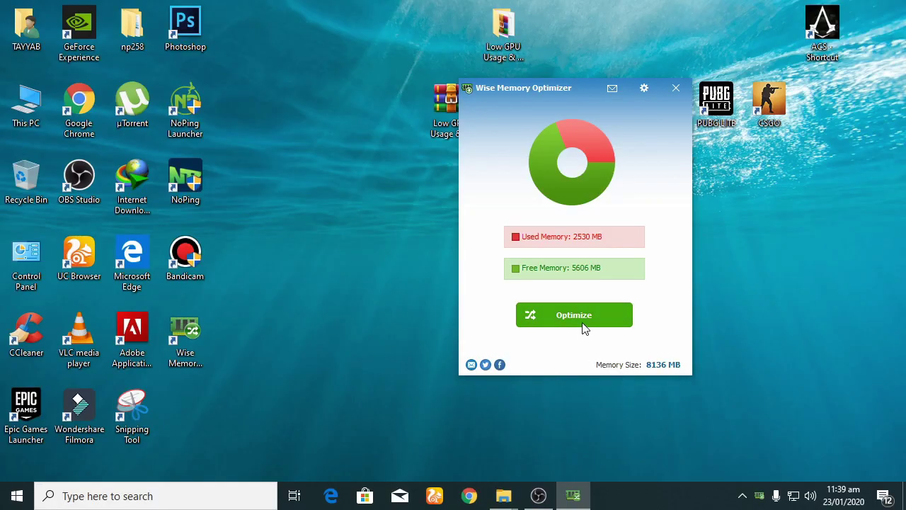
{"action": "left_click", "coordinate": [585, 323]}
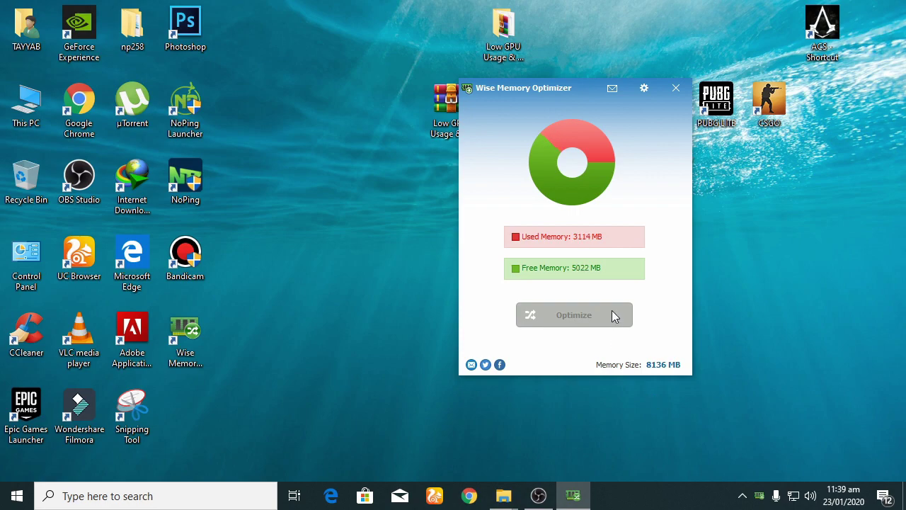
{"action": "left_click", "coordinate": [761, 496]}
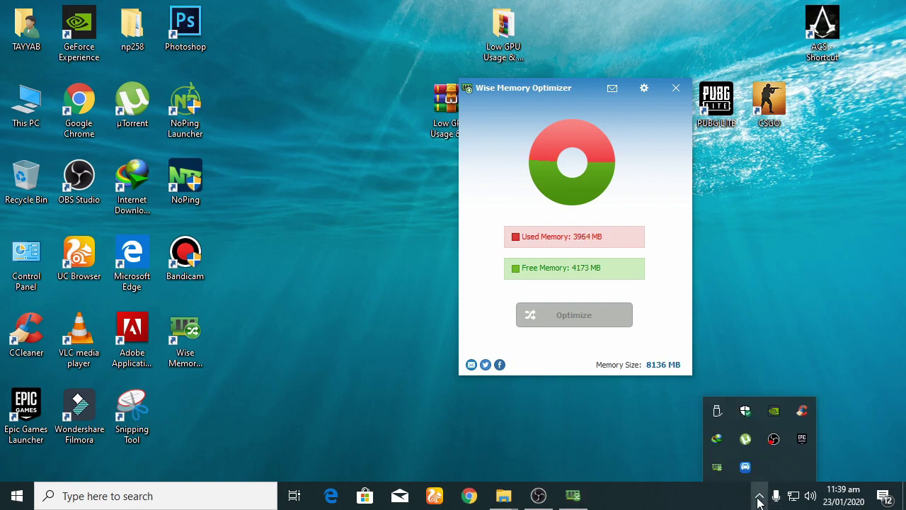
{"action": "left_click", "coordinate": [759, 497]}
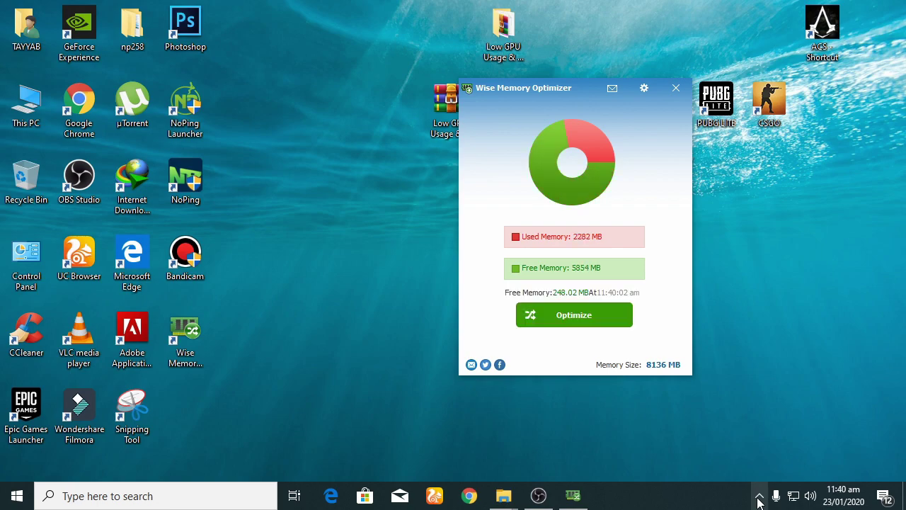
{"action": "left_click", "coordinate": [511, 295]}
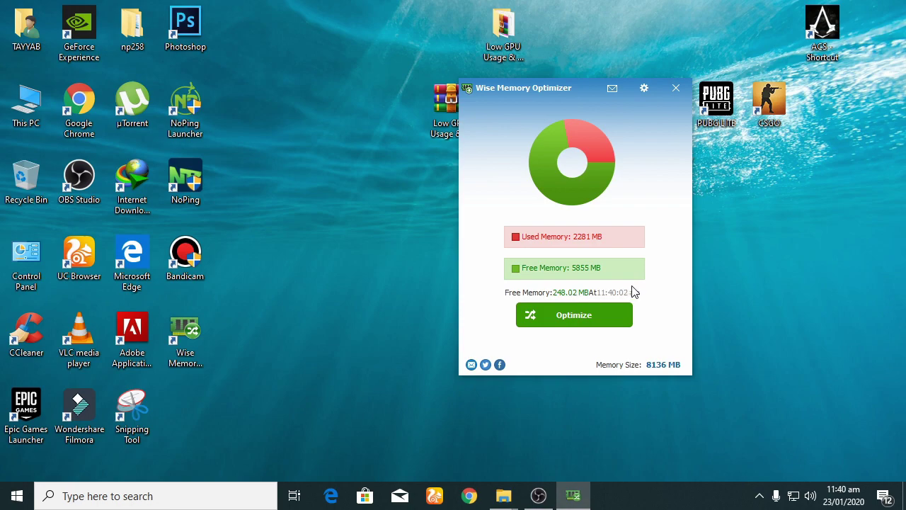
{"action": "left_click", "coordinate": [675, 89]}
{"action": "right_click", "coordinate": [630, 178]}
{"action": "left_click", "coordinate": [667, 224]}
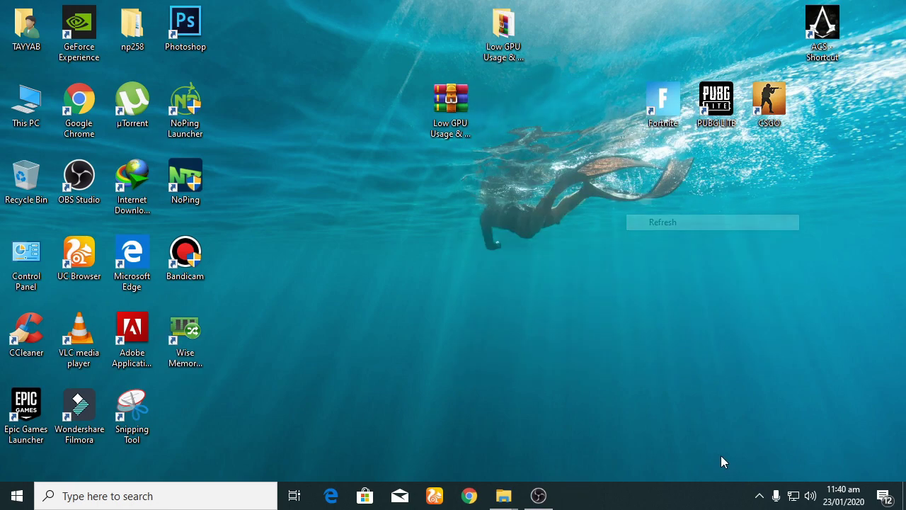
Step: Open Task Manager to check the running background apps
{"action": "left_click", "coordinate": [760, 496]}
{"action": "right_click", "coordinate": [639, 502]}
{"action": "left_click", "coordinate": [685, 432]}
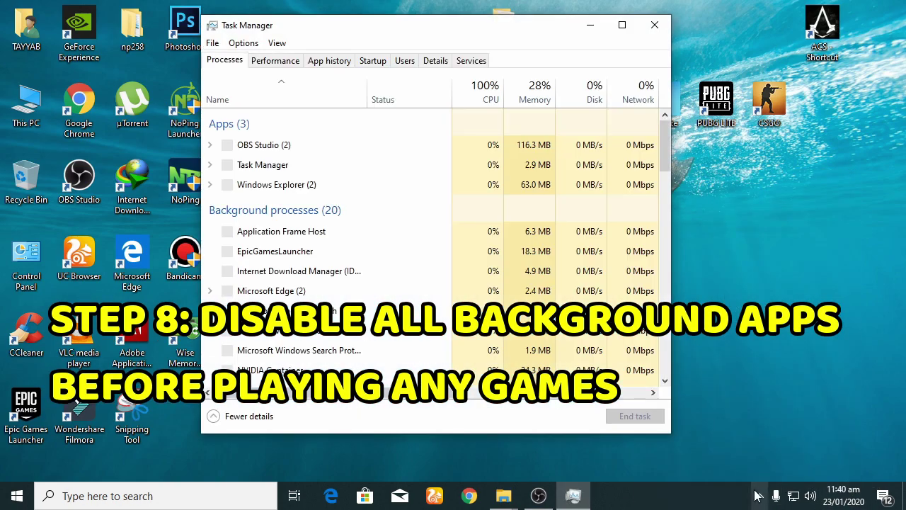
Step: Exit µTorrent and Internet Download Manager from the hidden background apps
{"action": "left_click", "coordinate": [759, 495]}
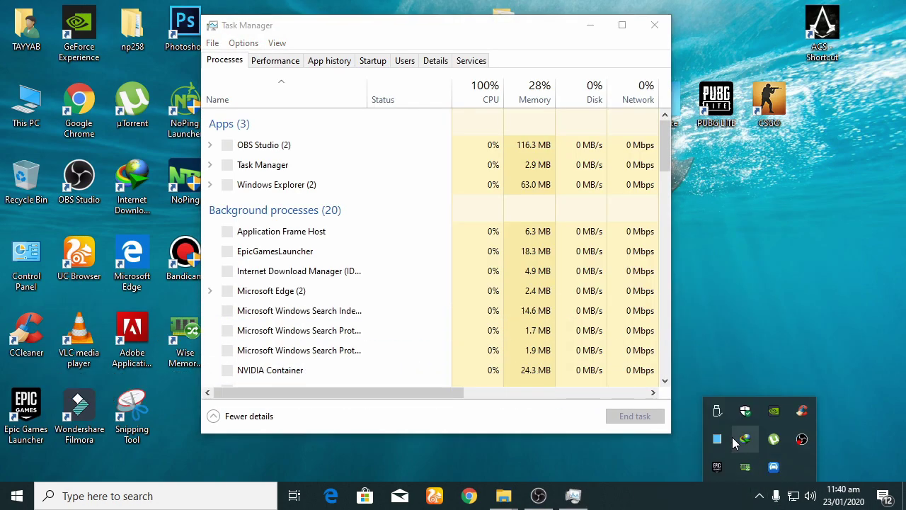
{"action": "right_click", "coordinate": [774, 438]}
{"action": "left_click", "coordinate": [798, 432]}
{"action": "right_click", "coordinate": [745, 438]}
{"action": "left_click", "coordinate": [768, 435]}
{"action": "left_click", "coordinate": [494, 253]}
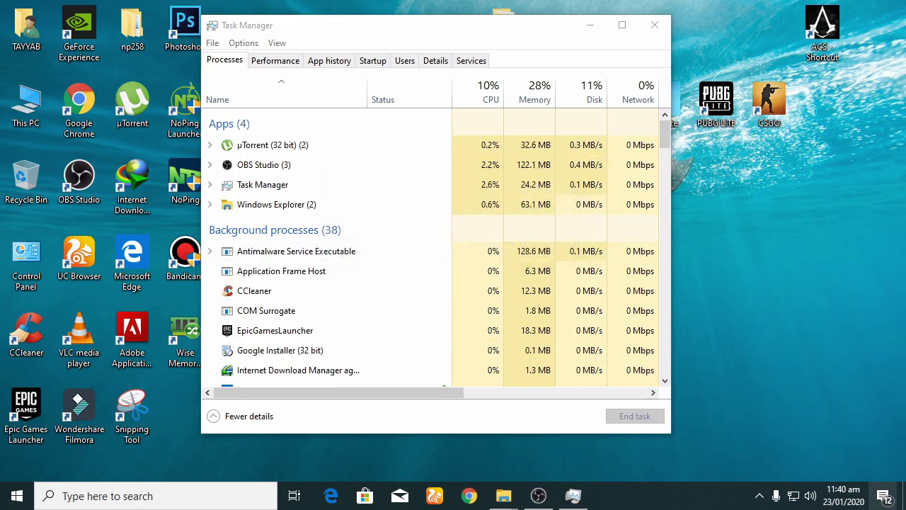
Step: Exit the Wise Memory Optimizer running in the background and confirm the exit
{"action": "left_click", "coordinate": [759, 496]}
{"action": "right_click", "coordinate": [769, 472]}
{"action": "left_click", "coordinate": [789, 467]}
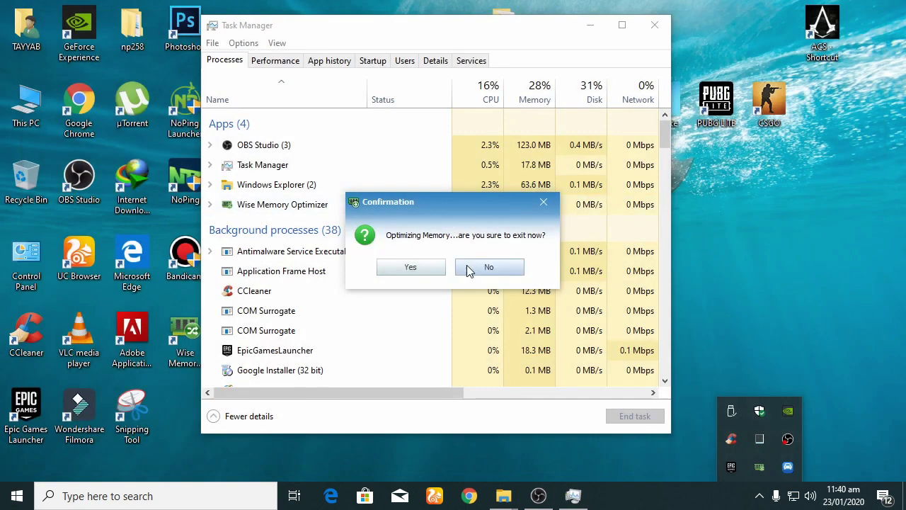
{"action": "left_click", "coordinate": [427, 266]}
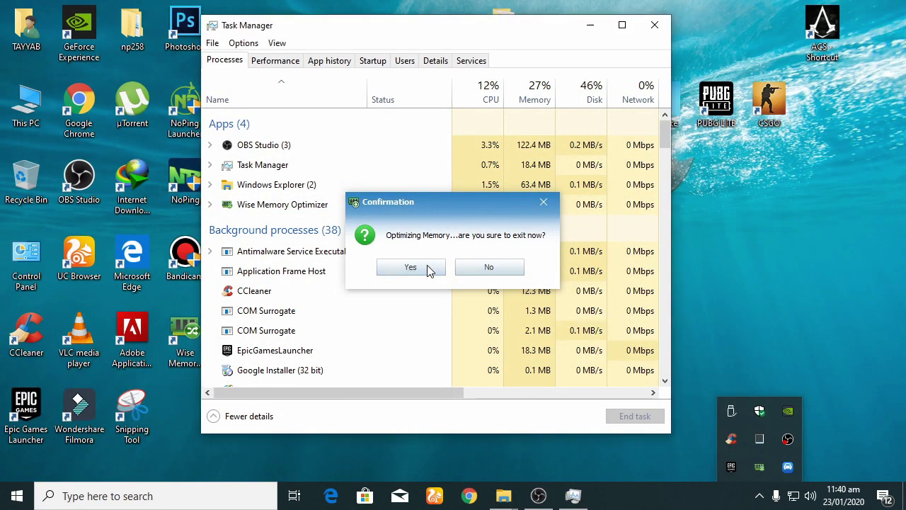
Step: End the Google Installer (32 bit) and Internet Download Manager agent background processes in Task Manager
{"action": "scroll", "coordinate": [283, 354], "scroll_direction": "down", "scroll_amount": 3}
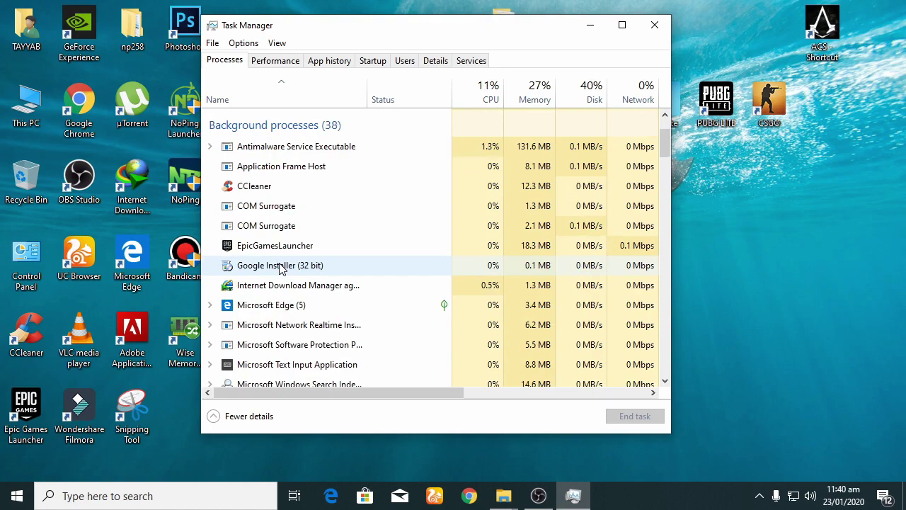
{"action": "right_click", "coordinate": [290, 207]}
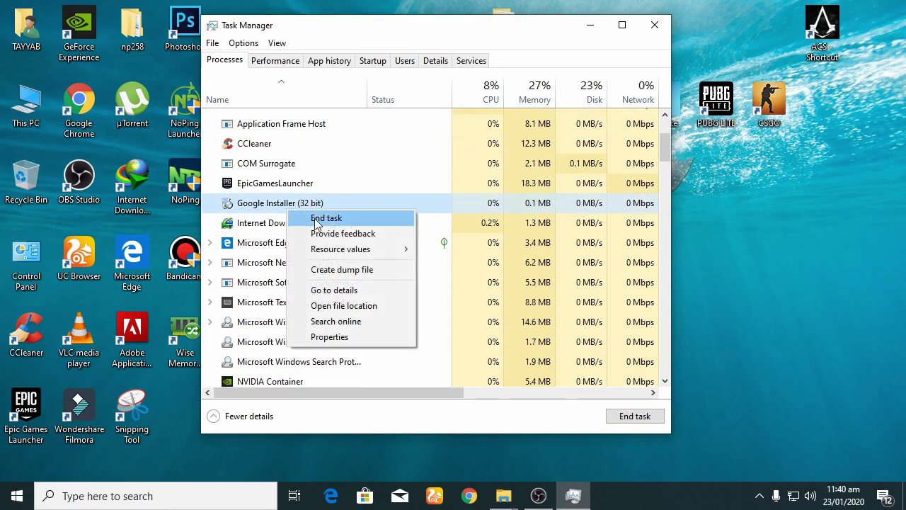
{"action": "left_click", "coordinate": [298, 221]}
{"action": "right_click", "coordinate": [299, 224]}
{"action": "right_click", "coordinate": [327, 204]}
{"action": "left_click", "coordinate": [333, 211]}
{"action": "right_click", "coordinate": [267, 230]}
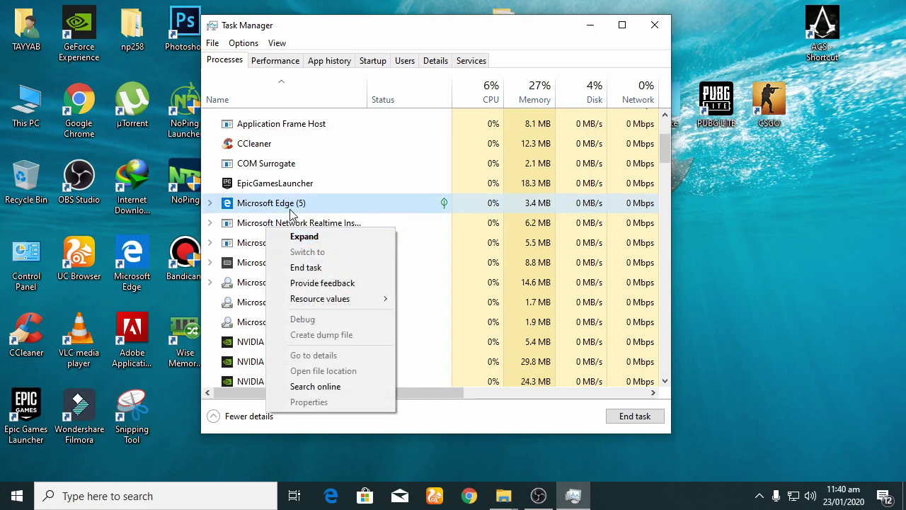
{"action": "left_click", "coordinate": [263, 260]}
Step: Look through the remaining background processes and end the CCleaner process
{"action": "scroll", "coordinate": [303, 261], "scroll_direction": "down", "scroll_amount": 6}
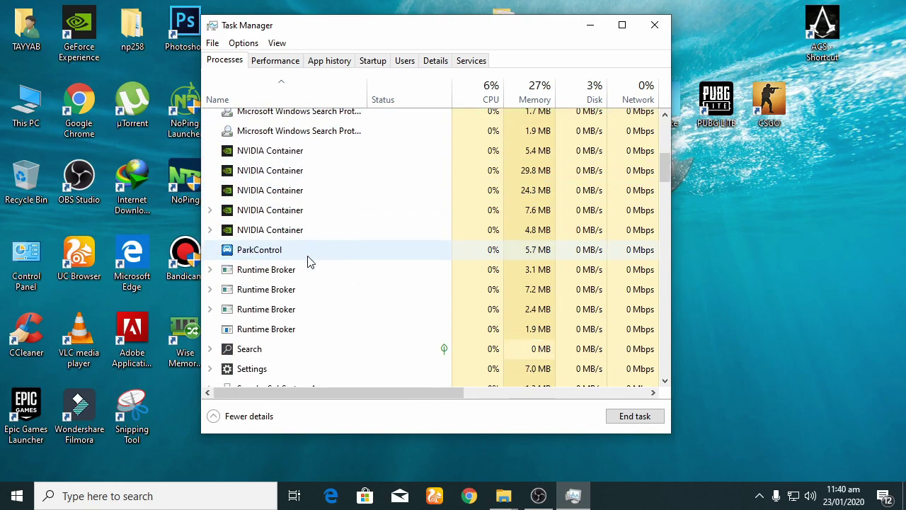
{"action": "scroll", "coordinate": [308, 261], "scroll_direction": "down", "scroll_amount": 3}
{"action": "scroll", "coordinate": [309, 261], "scroll_direction": "up", "scroll_amount": 7}
{"action": "scroll", "coordinate": [309, 260], "scroll_direction": "up", "scroll_amount": 8}
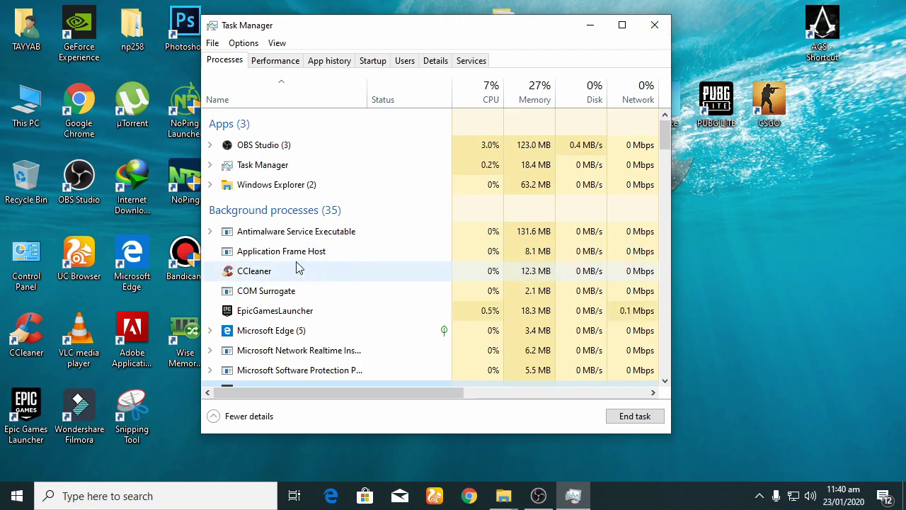
{"action": "right_click", "coordinate": [228, 270]}
{"action": "left_click", "coordinate": [260, 276]}
Step: Review the rest of the process list down to the Service Host entries and close Task Manager
{"action": "scroll", "coordinate": [269, 280], "scroll_direction": "down", "scroll_amount": 3}
{"action": "scroll", "coordinate": [273, 283], "scroll_direction": "down", "scroll_amount": 6}
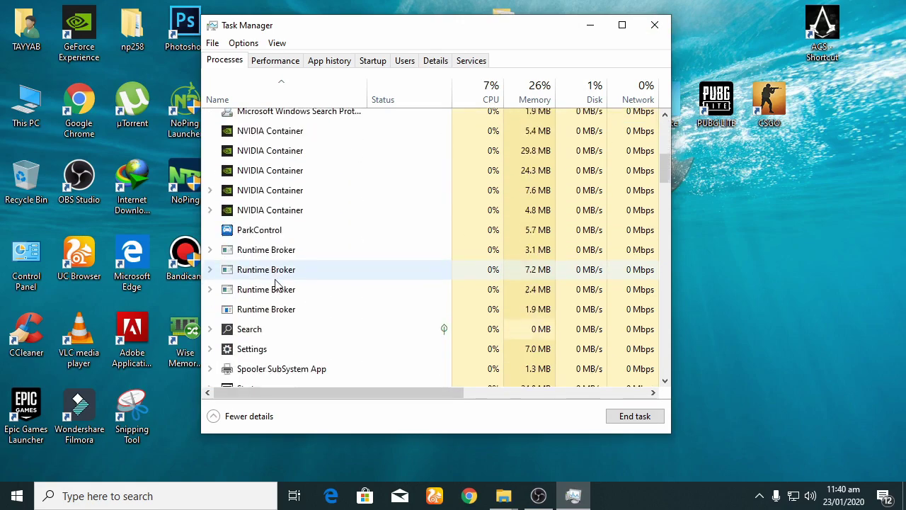
{"action": "scroll", "coordinate": [279, 290], "scroll_direction": "down", "scroll_amount": 9}
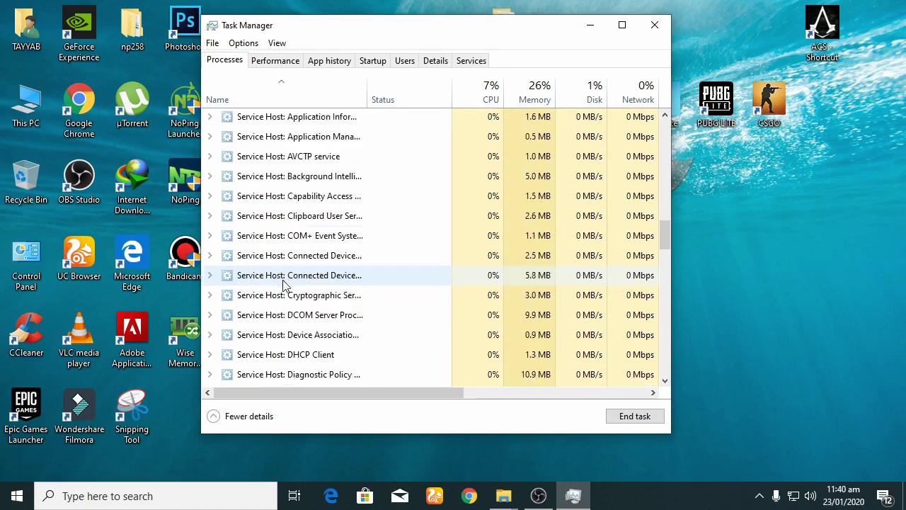
{"action": "left_click", "coordinate": [647, 34]}
Step: Move the Fortnite, PUBG LITE and CSGO desktop shortcuts one column to the left and refresh the desktop
{"action": "right_click", "coordinate": [561, 217]}
{"action": "left_click", "coordinate": [601, 253]}
{"action": "left_click_drag", "start_coordinate": [671, 124], "coordinate": [618, 124]}
{"action": "left_click_drag", "start_coordinate": [716, 107], "coordinate": [663, 106]}
{"action": "left_click_drag", "start_coordinate": [769, 106], "coordinate": [716, 106]}
{"action": "right_click", "coordinate": [698, 208]}
{"action": "left_click", "coordinate": [773, 252]}
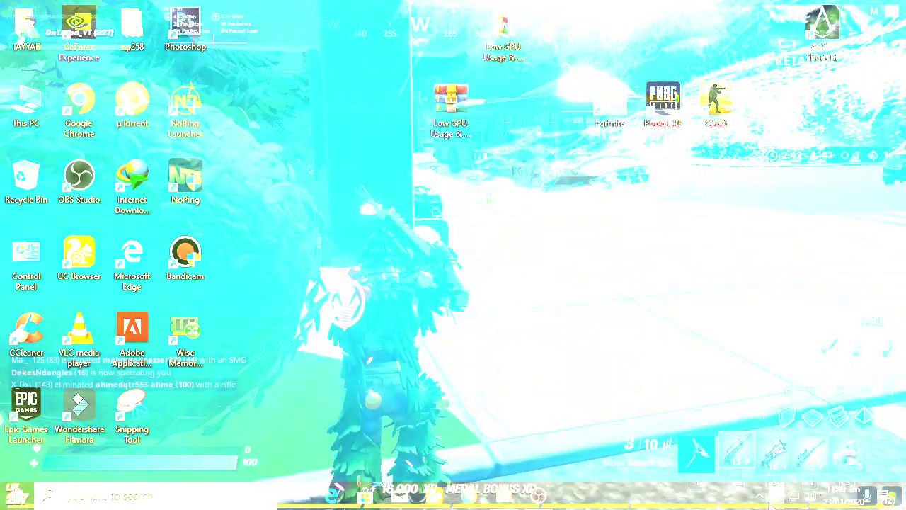
{"action": "key", "text": "w"}
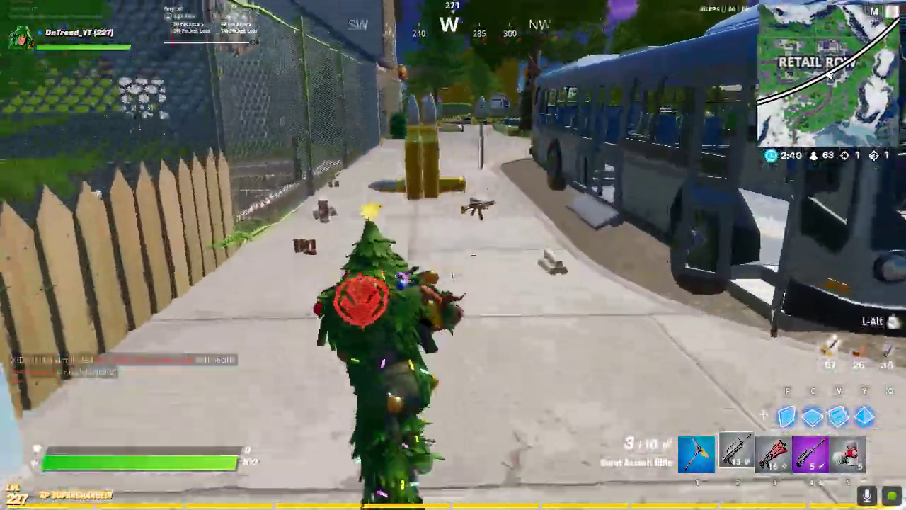
{"action": "key", "text": "e"}
{"action": "key", "text": "w"}
{"action": "key", "text": "3"}
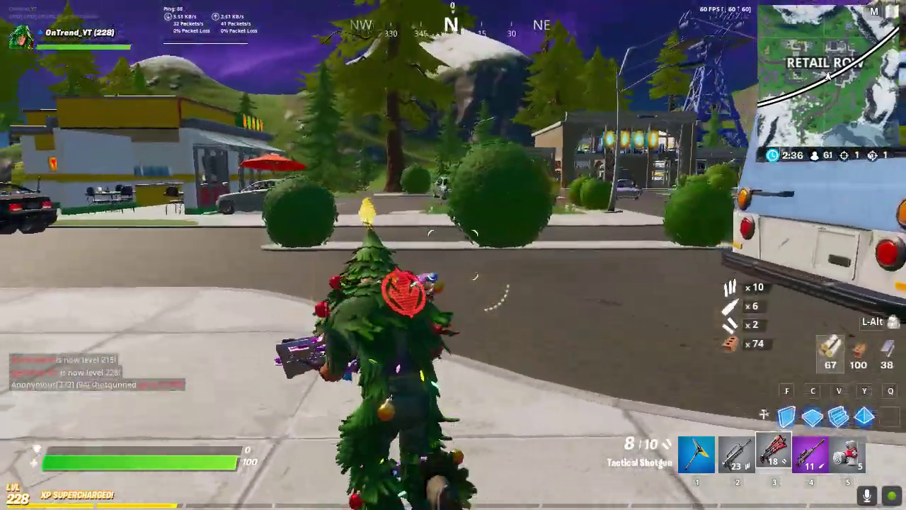
{"action": "key", "text": "v"}
{"action": "key", "text": "w"}
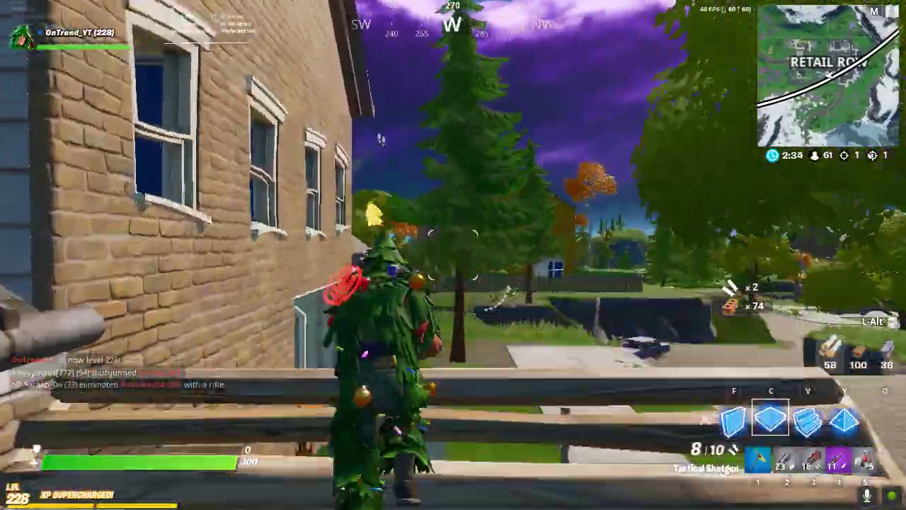
{"action": "key", "text": "w"}
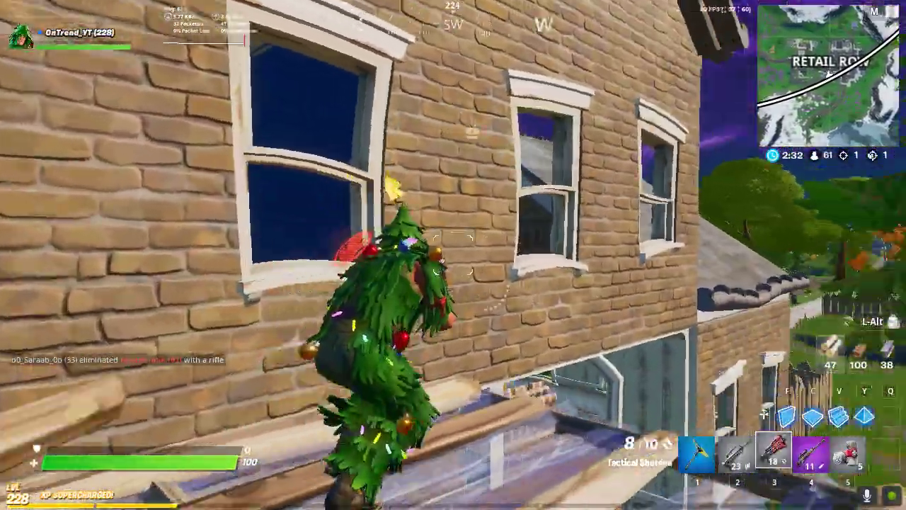
{"action": "key", "text": "w"}
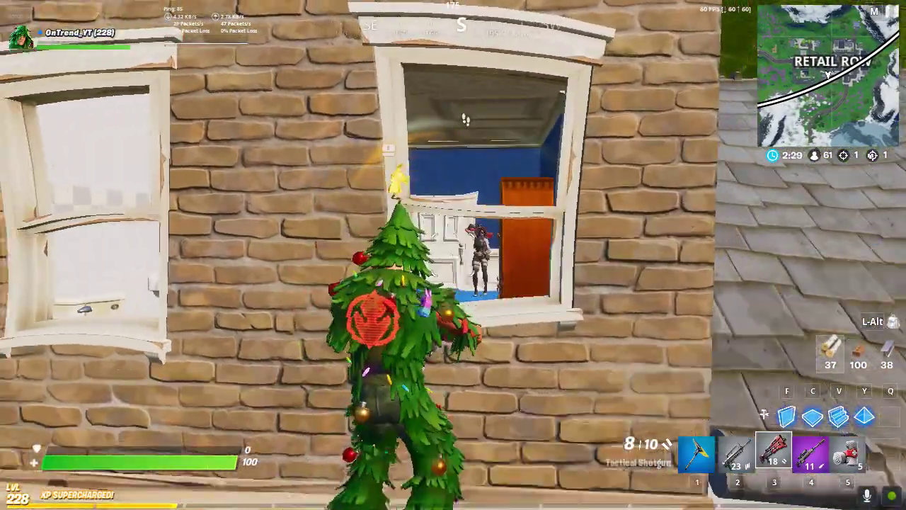
{"action": "left_click", "coordinate": [453, 255]}
{"action": "left_click", "coordinate": [453, 255]}
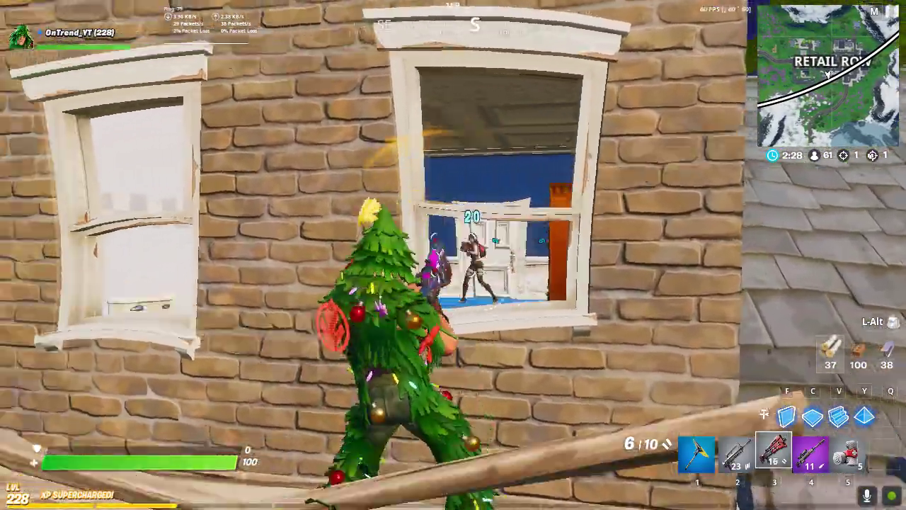